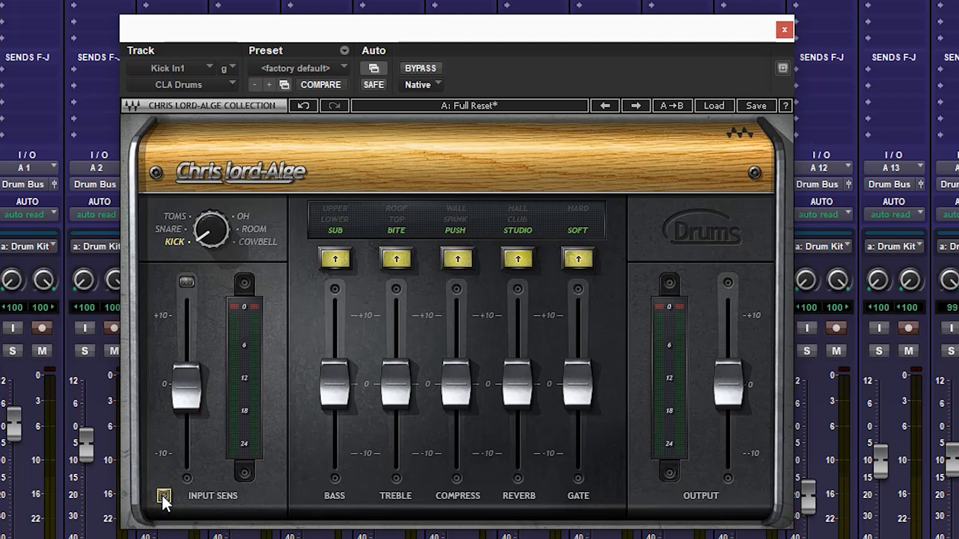
Step: Raise the kick's Bass, Treble, Compress and Reverb faders slightly, with Treble at about 3.2, and lower the Gate fader below 0
{"action": "left_click_drag", "start_coordinate": [208, 236], "coordinate": [190, 260]}
{"action": "mouse_move", "coordinate": [331, 386]}
{"action": "left_mouse_down"}
{"action": "mouse_move", "coordinate": [333, 327]}
{"action": "mouse_move", "coordinate": [332, 371]}
{"action": "left_mouse_up"}
{"action": "left_click_drag", "start_coordinate": [394, 388], "coordinate": [393, 369]}
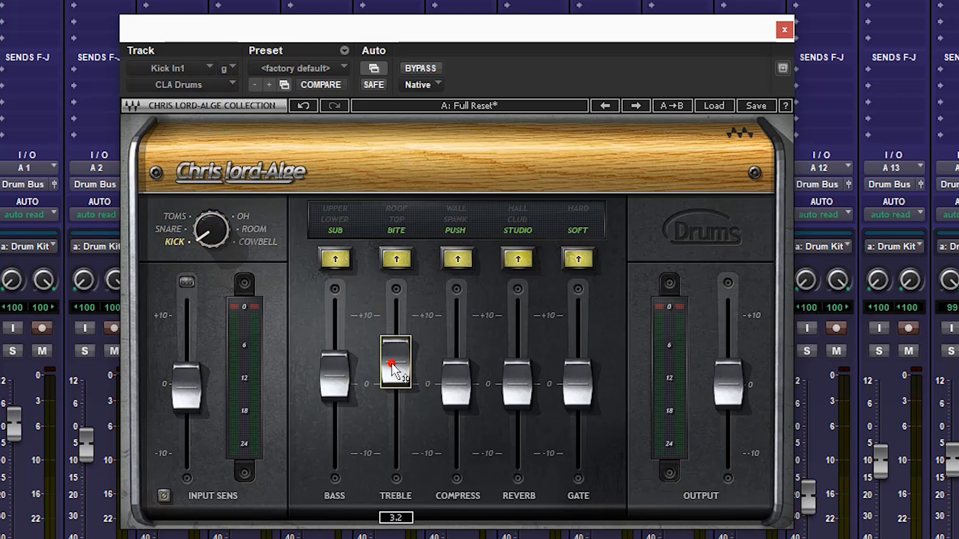
{"action": "left_click_drag", "start_coordinate": [453, 389], "coordinate": [456, 359]}
{"action": "left_click_drag", "start_coordinate": [511, 390], "coordinate": [518, 354]}
{"action": "left_click_drag", "start_coordinate": [569, 400], "coordinate": [579, 421]}
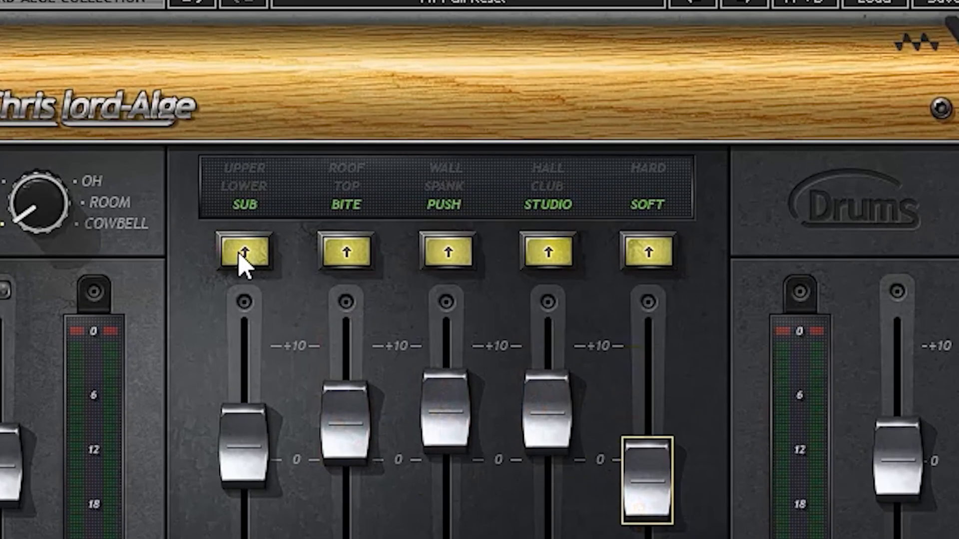
Step: Cycle the Bass, Treble and Compress modes through their options until each of the three is off
{"action": "left_click", "coordinate": [239, 252]}
{"action": "left_click", "coordinate": [238, 252]}
{"action": "left_click", "coordinate": [355, 259]}
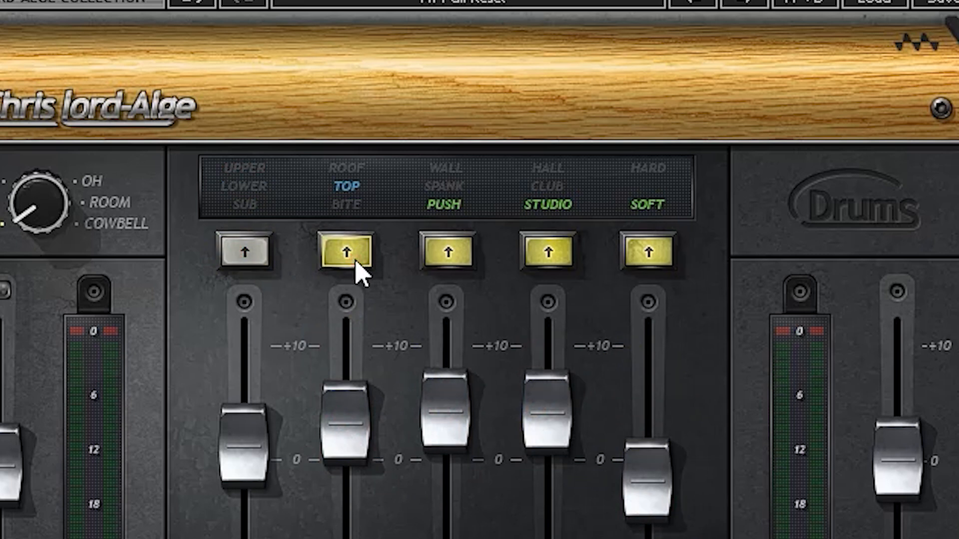
{"action": "left_click", "coordinate": [354, 258]}
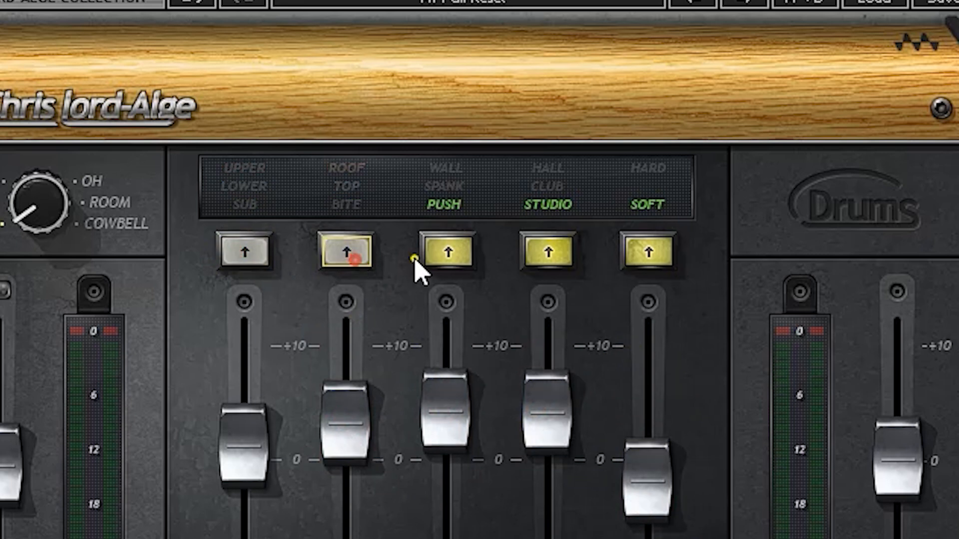
{"action": "left_click", "coordinate": [448, 255]}
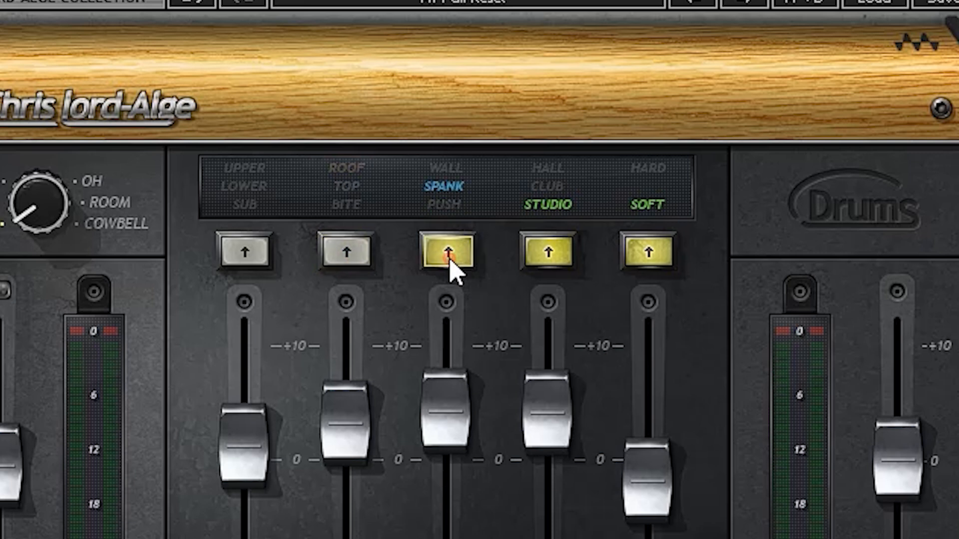
{"action": "left_click", "coordinate": [449, 256]}
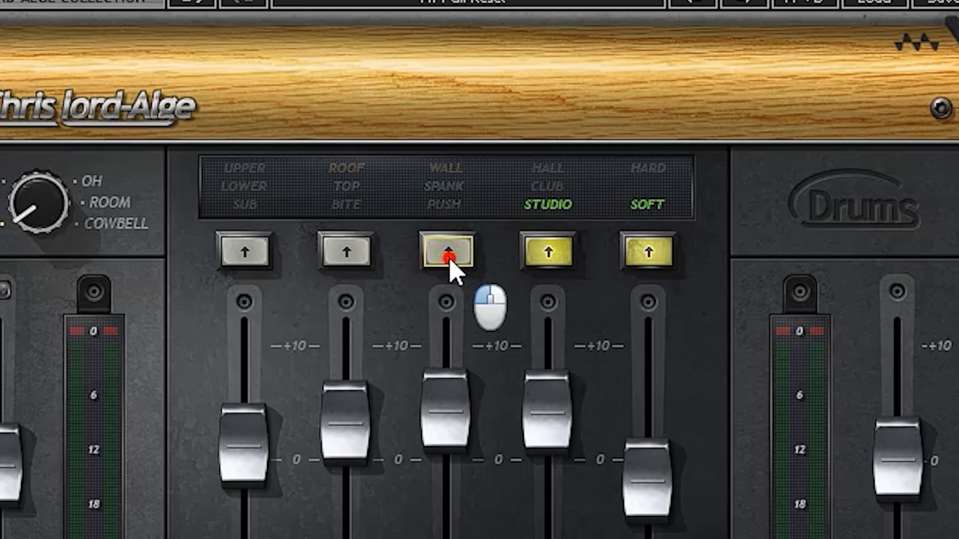
Step: Cycle the Reverb and Gate modes through their options, including off
{"action": "left_click", "coordinate": [550, 256]}
{"action": "left_click", "coordinate": [551, 260]}
{"action": "left_click", "coordinate": [551, 260]}
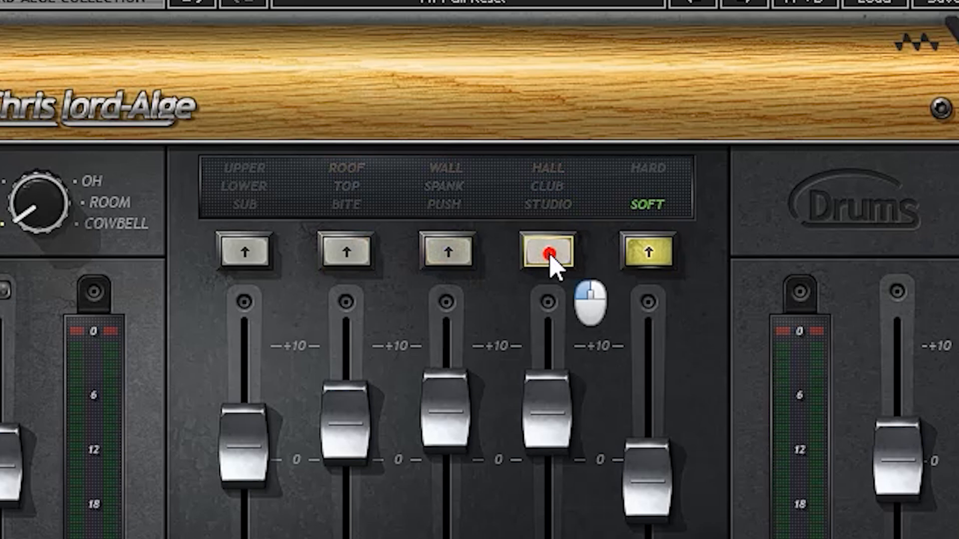
{"action": "left_click", "coordinate": [647, 252]}
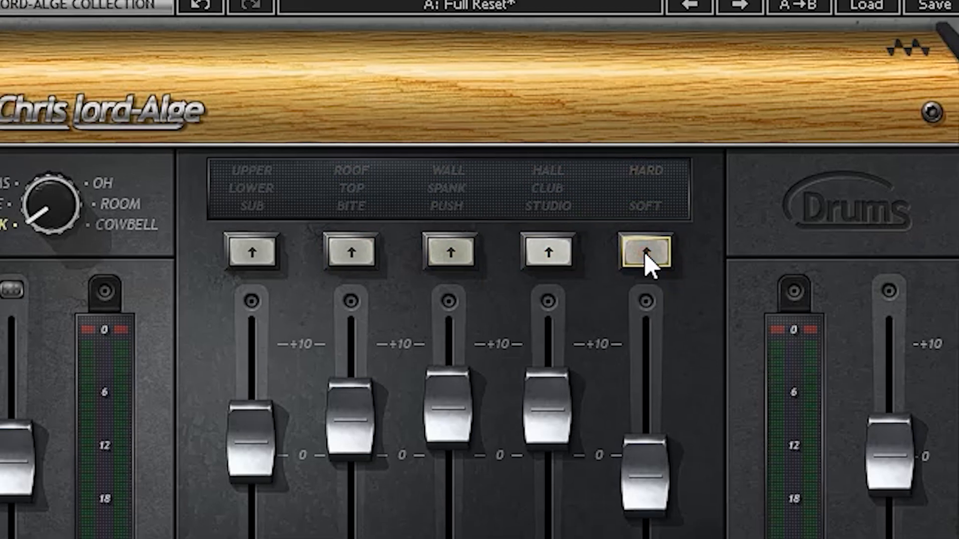
{"action": "left_click", "coordinate": [647, 252]}
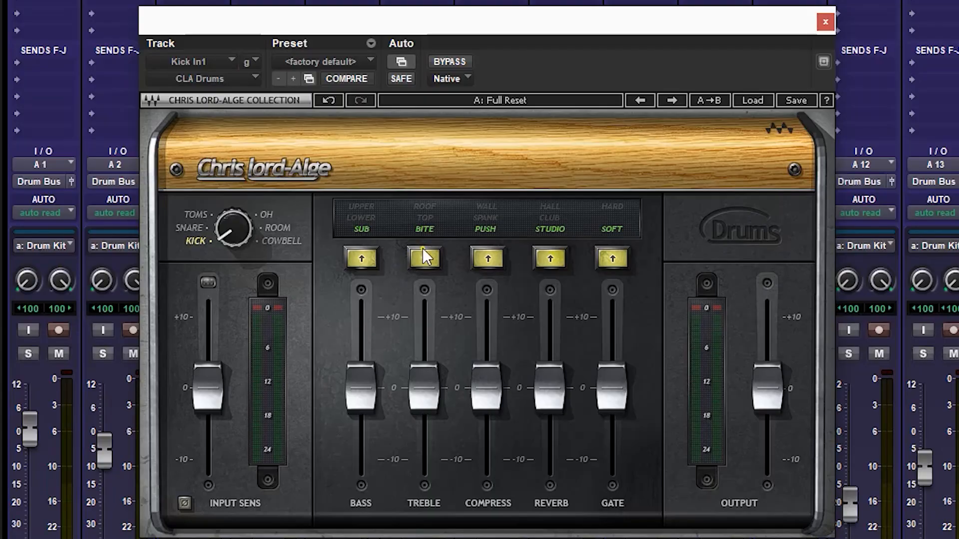
Step: Cycle the Treble mode through Top, Roof and off back to Bite
{"action": "left_click", "coordinate": [425, 259]}
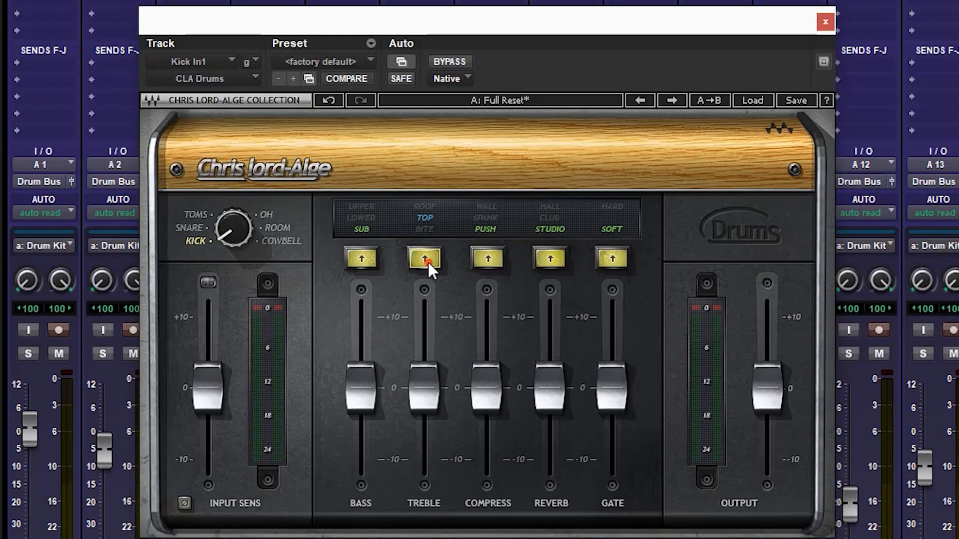
{"action": "left_click", "coordinate": [428, 263]}
{"action": "left_click", "coordinate": [428, 262]}
{"action": "left_click", "coordinate": [427, 261]}
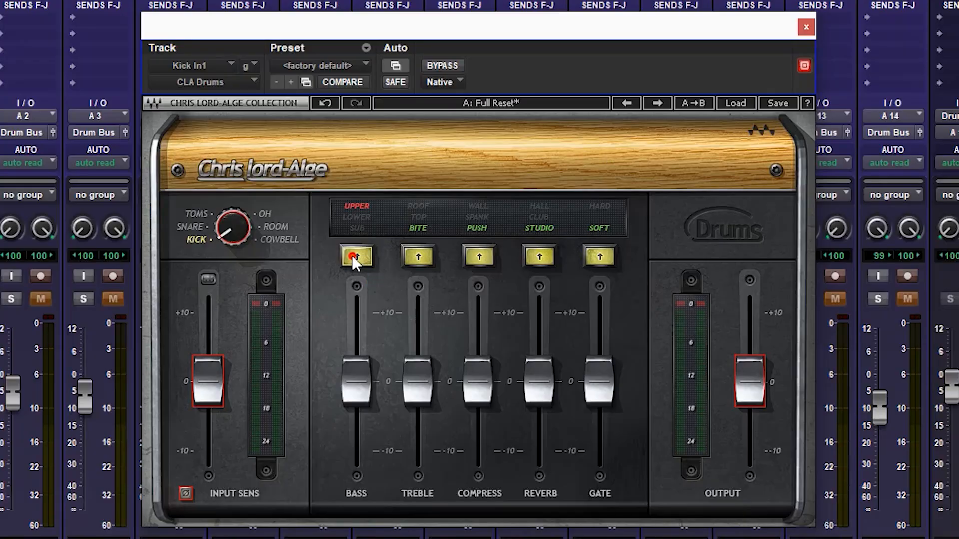
Step: Cycle all five kick effect modes through their options, ending on Sub, Bite, Push, Studio and Soft
{"action": "left_click", "coordinate": [353, 256]}
{"action": "left_click", "coordinate": [410, 255]}
{"action": "left_click", "coordinate": [484, 254]}
{"action": "left_click", "coordinate": [543, 255]}
{"action": "left_click", "coordinate": [598, 259]}
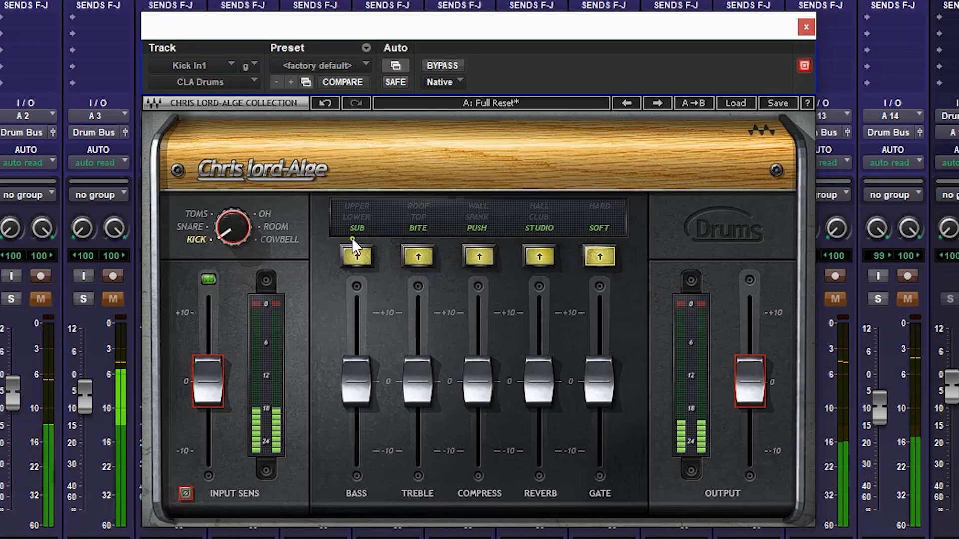
Step: Turn off the Bass, Treble, Compress, Reverb and Gate modes on the kick during playback
{"action": "left_click", "coordinate": [356, 256]}
{"action": "left_click", "coordinate": [421, 257]}
{"action": "left_click", "coordinate": [421, 257]}
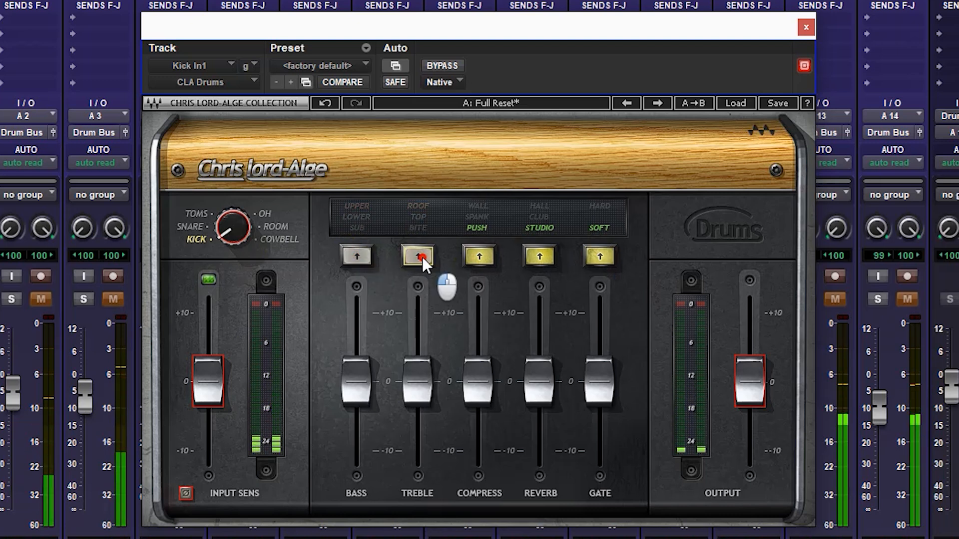
{"action": "left_click", "coordinate": [481, 258]}
{"action": "left_click", "coordinate": [540, 260]}
{"action": "left_click", "coordinate": [541, 260]}
{"action": "left_click", "coordinate": [601, 259]}
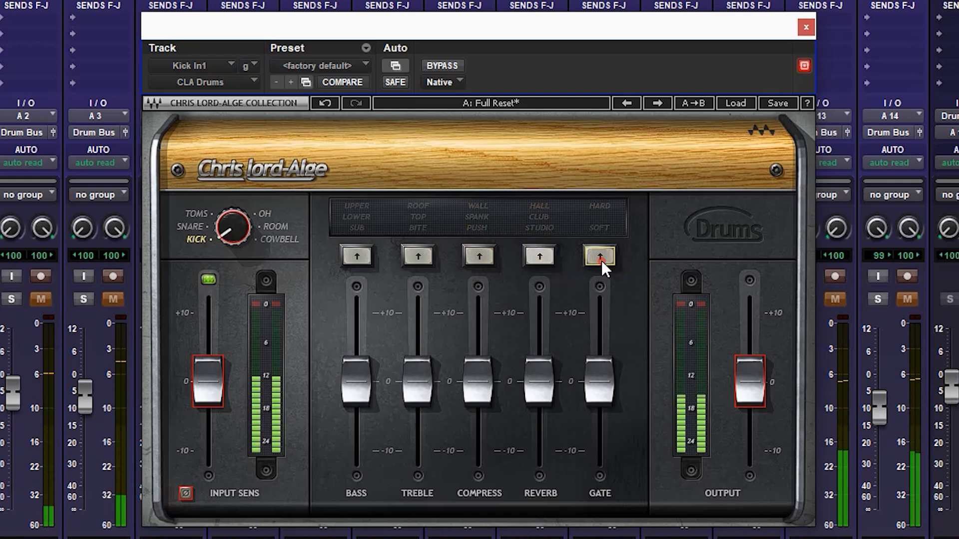
Step: Toggle the effect bypass on and off repeatedly to compare the bypassed kick with the plug-in active and all modes off
{"action": "left_click", "coordinate": [443, 65]}
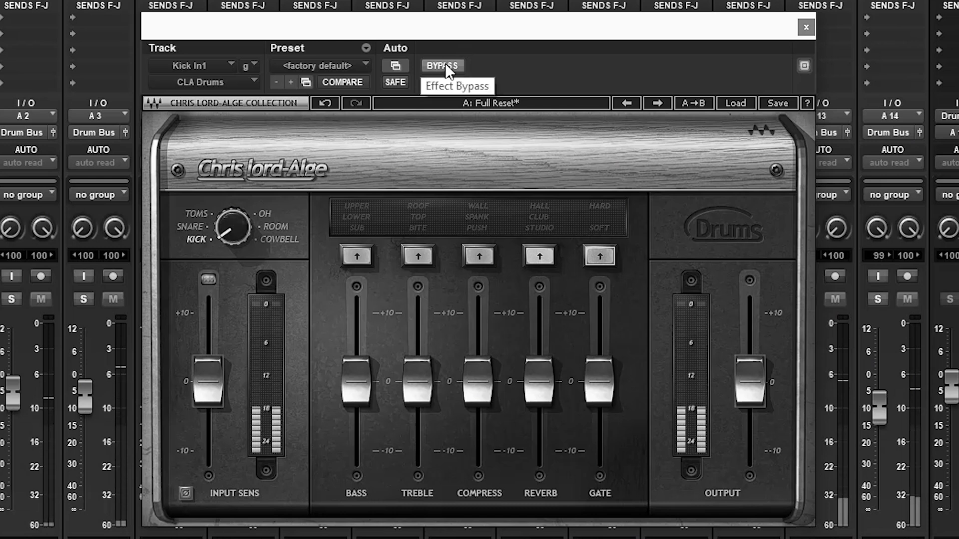
{"action": "left_click", "coordinate": [445, 66]}
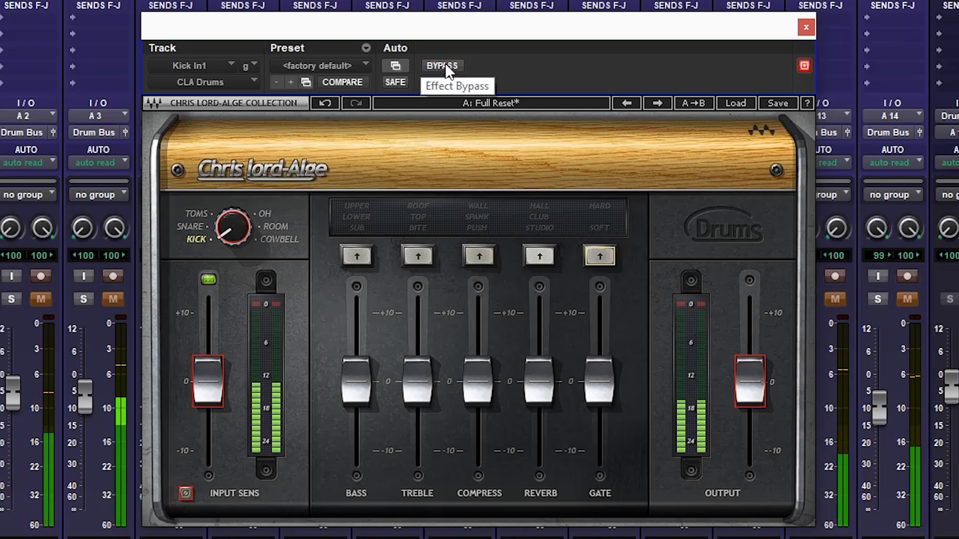
{"action": "left_click", "coordinate": [445, 66]}
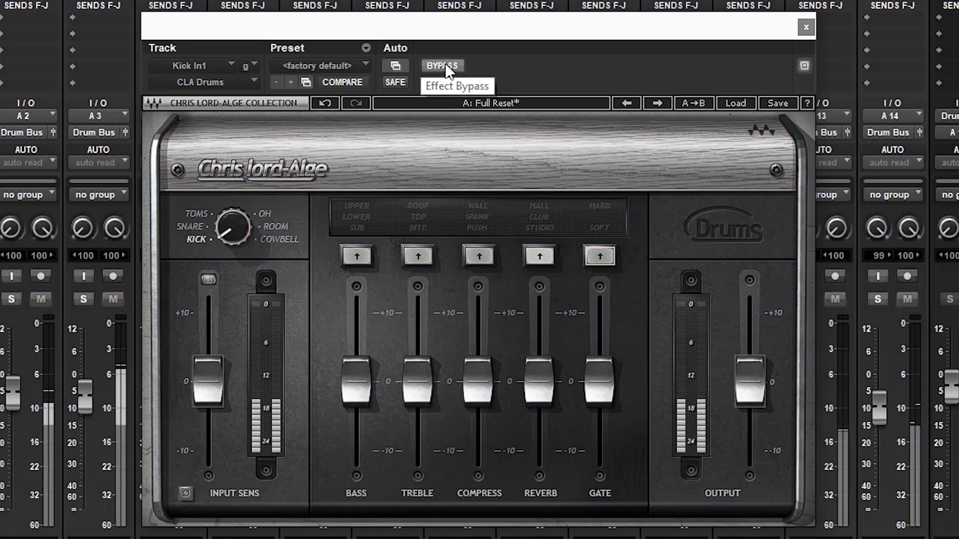
{"action": "left_click", "coordinate": [445, 65]}
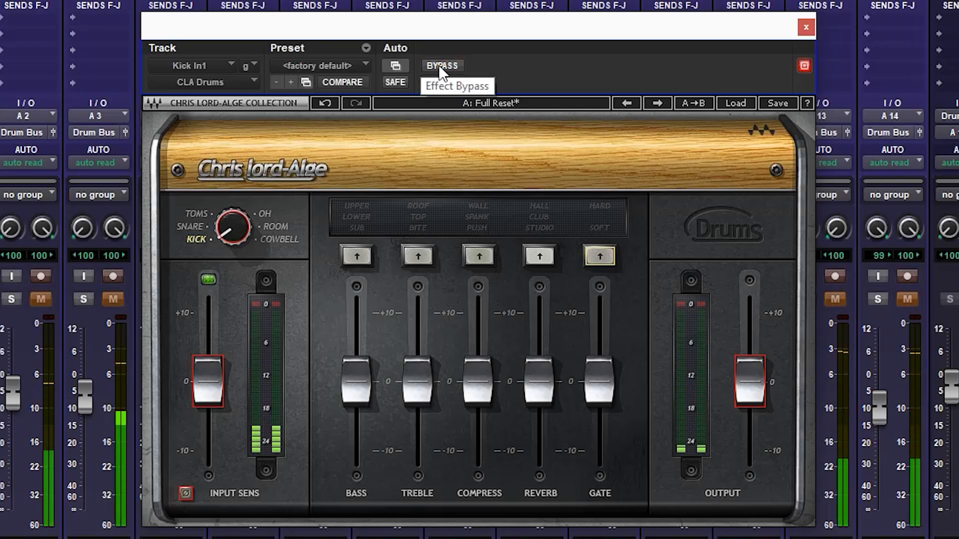
{"action": "left_click", "coordinate": [439, 67]}
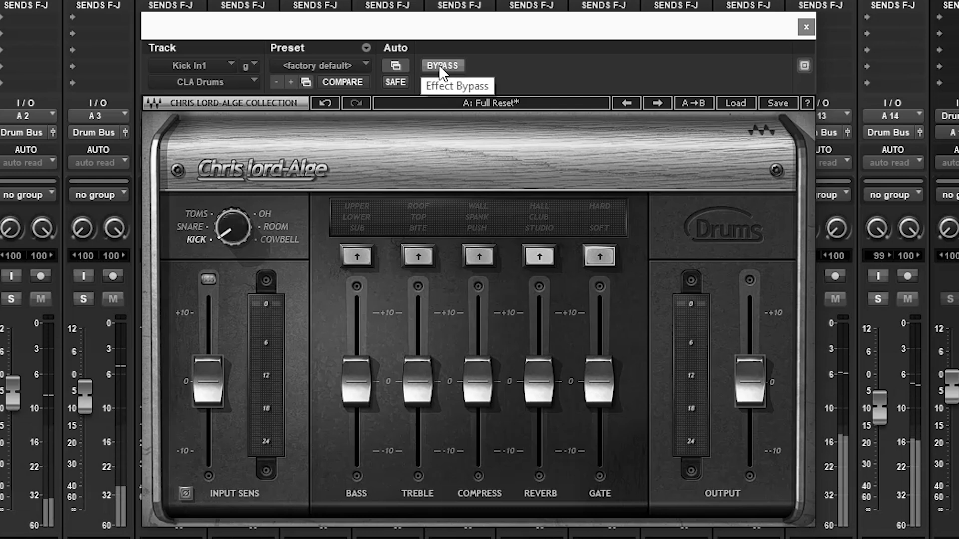
{"action": "left_click", "coordinate": [439, 67]}
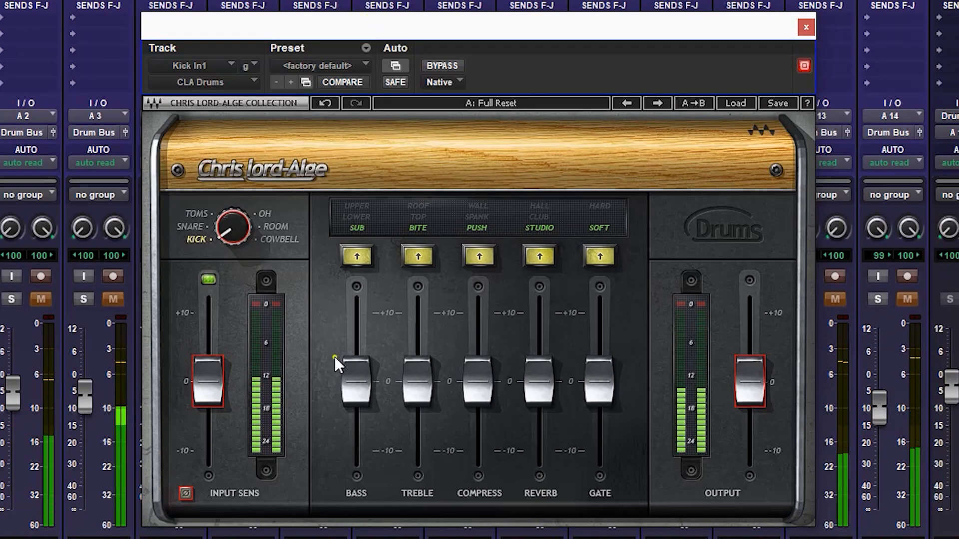
Step: Audition the kick's Bass modes with the fader at 7.4 and settle on Lower with the Bass fader at 3.0
{"action": "left_click_drag", "start_coordinate": [355, 387], "coordinate": [342, 288]}
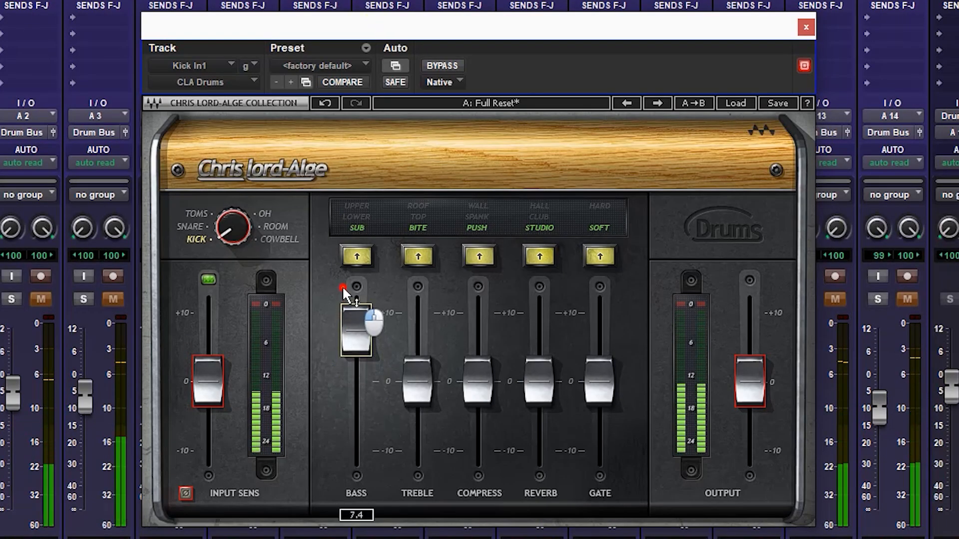
{"action": "left_click", "coordinate": [351, 254]}
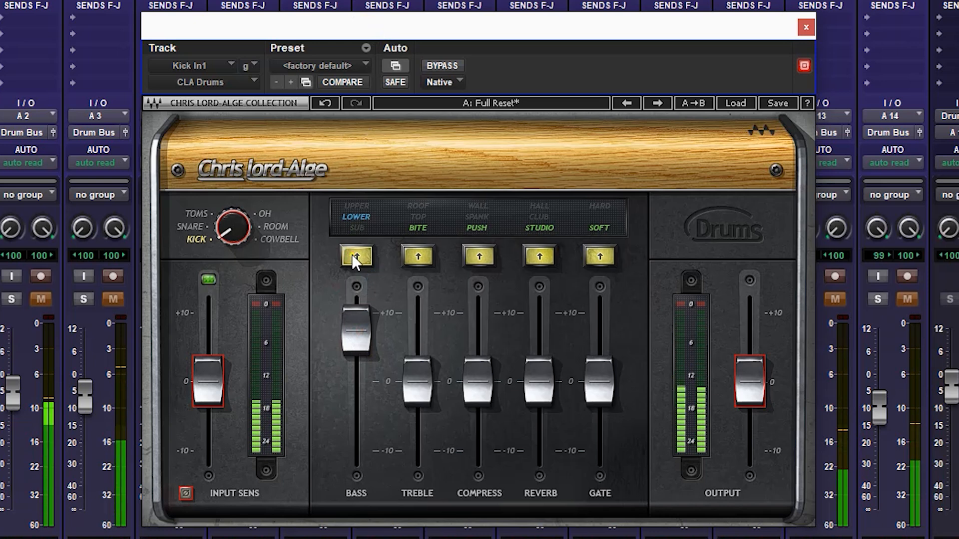
{"action": "left_click", "coordinate": [354, 255]}
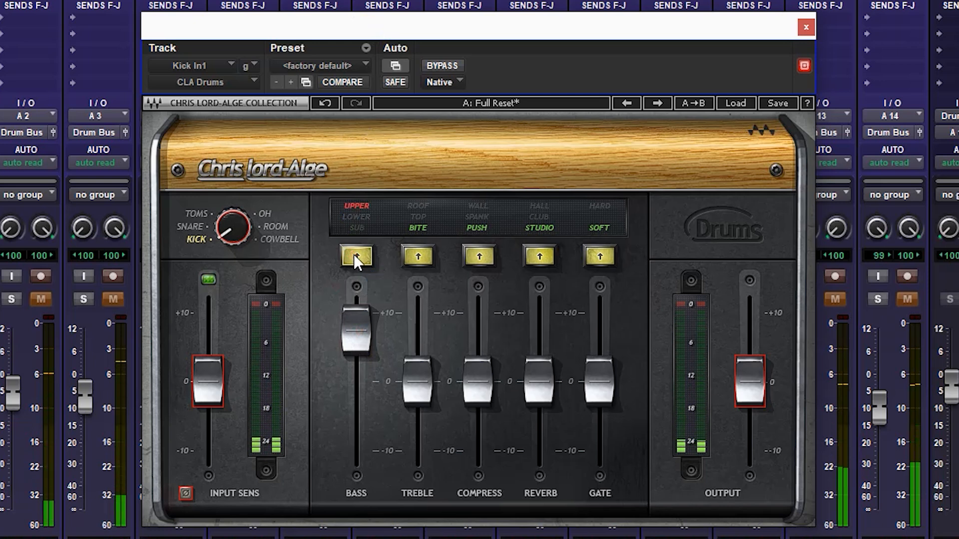
{"action": "left_click", "coordinate": [358, 257]}
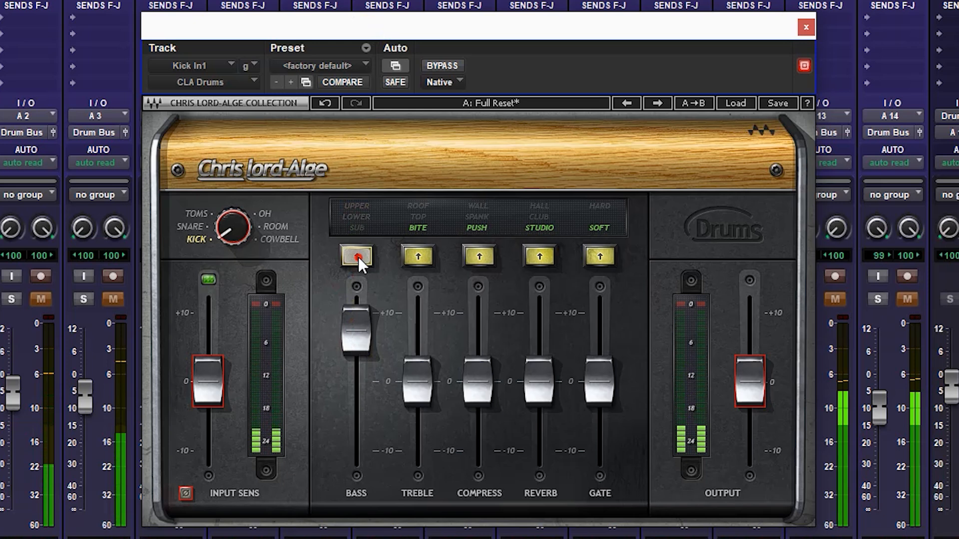
{"action": "left_click", "coordinate": [358, 257]}
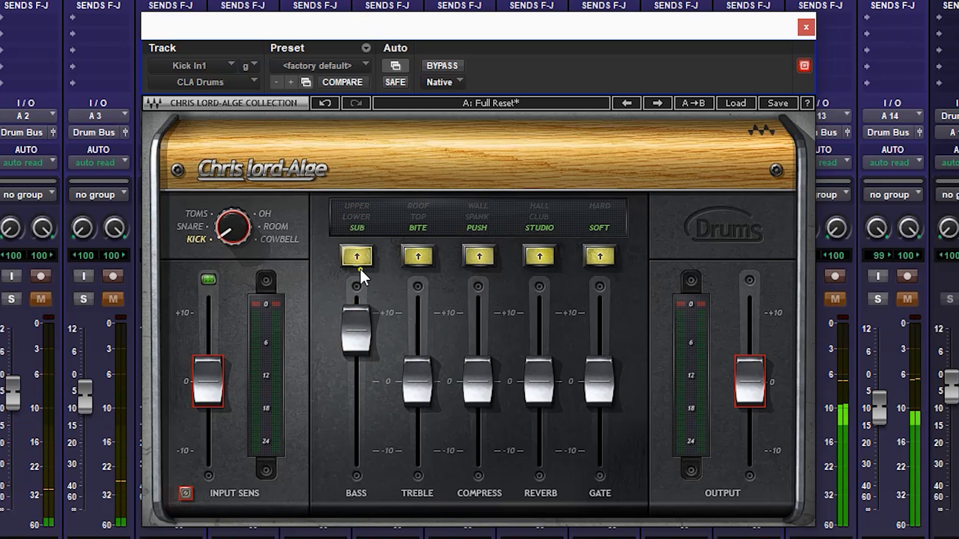
{"action": "left_click_drag", "start_coordinate": [352, 320], "coordinate": [351, 387]}
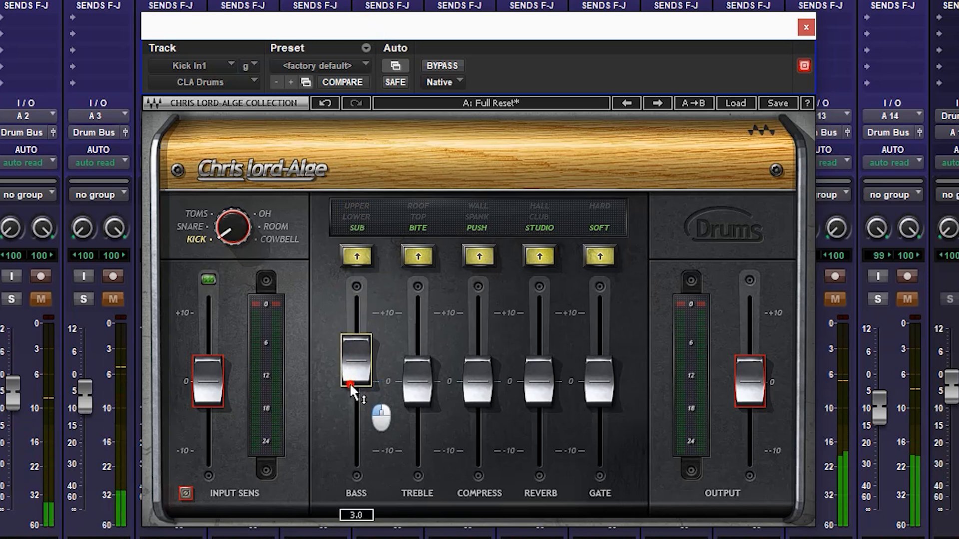
{"action": "left_click", "coordinate": [353, 257]}
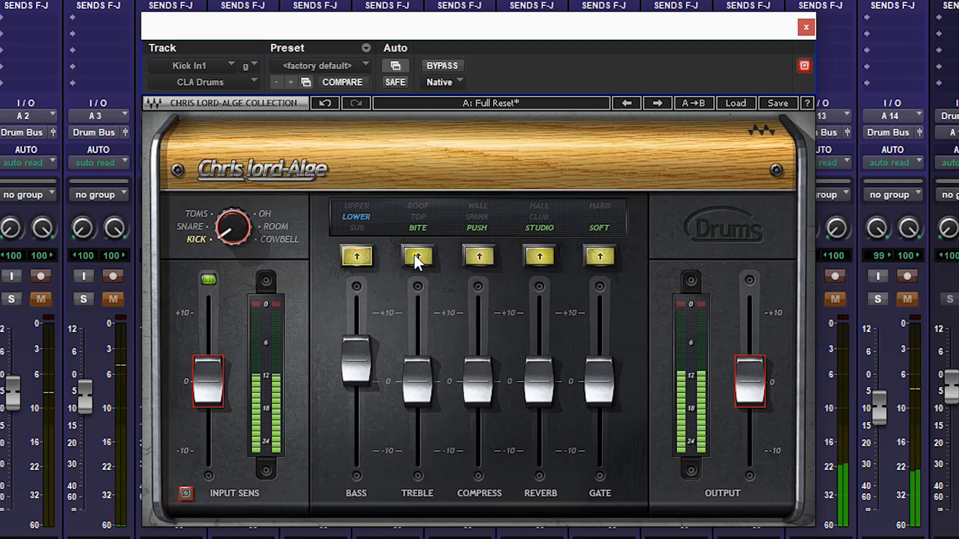
Step: Switch the kick's Treble to Roof mode and set its fader a little over halfway from 0 to +10
{"action": "left_click_drag", "start_coordinate": [406, 385], "coordinate": [418, 323]}
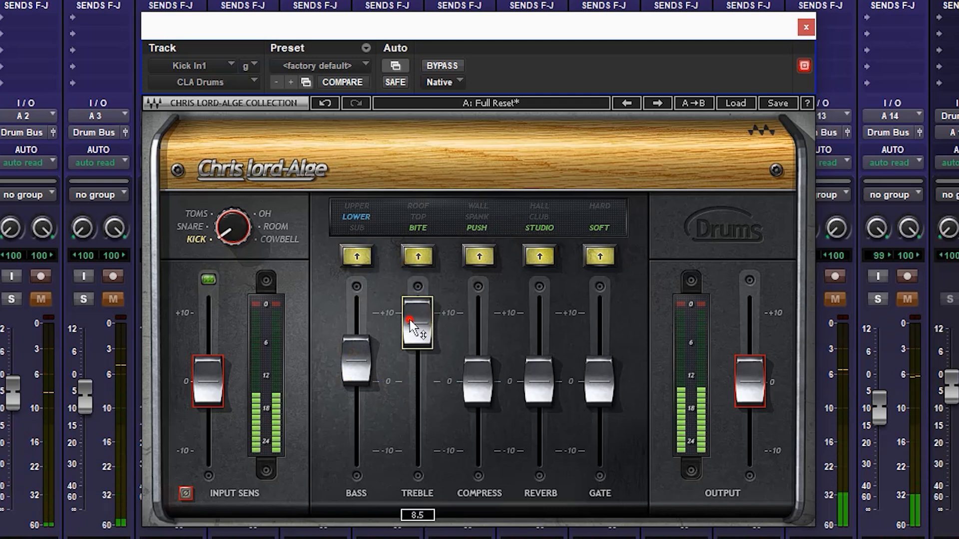
{"action": "left_click", "coordinate": [410, 257]}
{"action": "left_click_drag", "start_coordinate": [409, 330], "coordinate": [405, 420]}
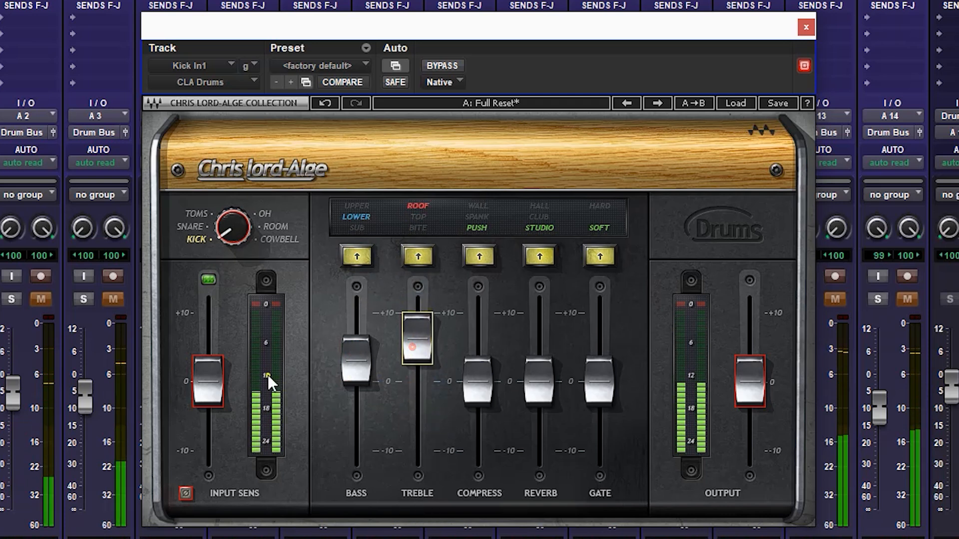
Step: Raise the kick's input sensitivity slightly above 0 and compare the Treble switched off against its Roof mode
{"action": "left_click_drag", "start_coordinate": [213, 384], "coordinate": [240, 370]}
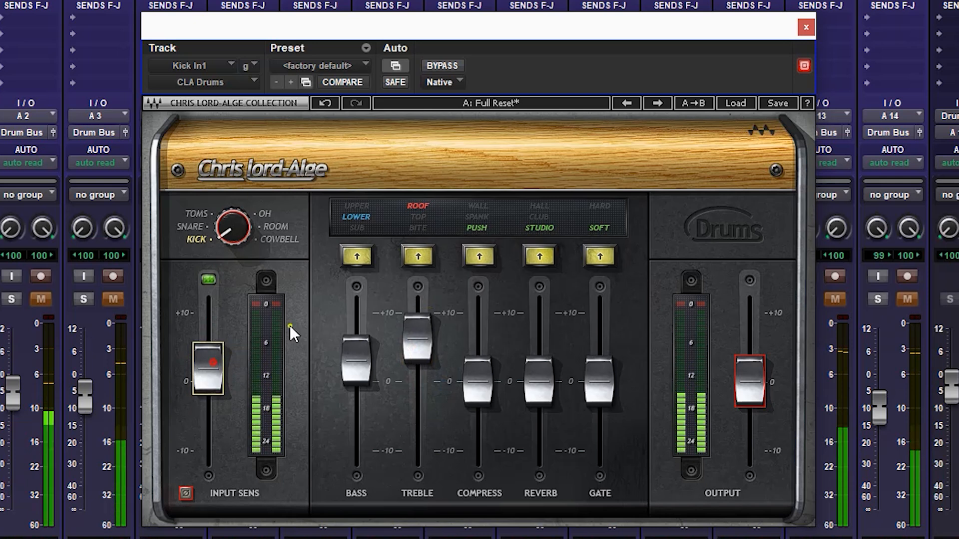
{"action": "left_click", "coordinate": [424, 259]}
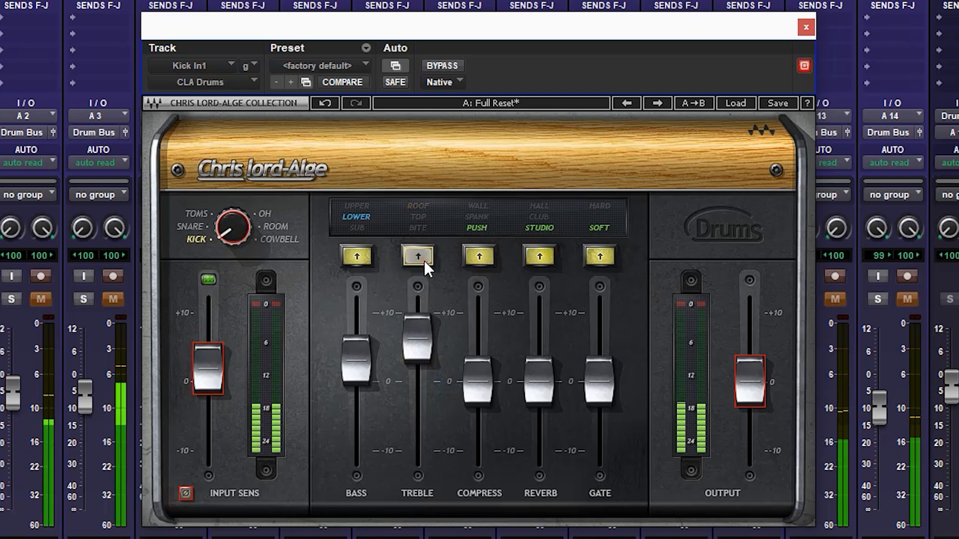
{"action": "left_click", "coordinate": [424, 260]}
{"action": "left_click", "coordinate": [424, 260]}
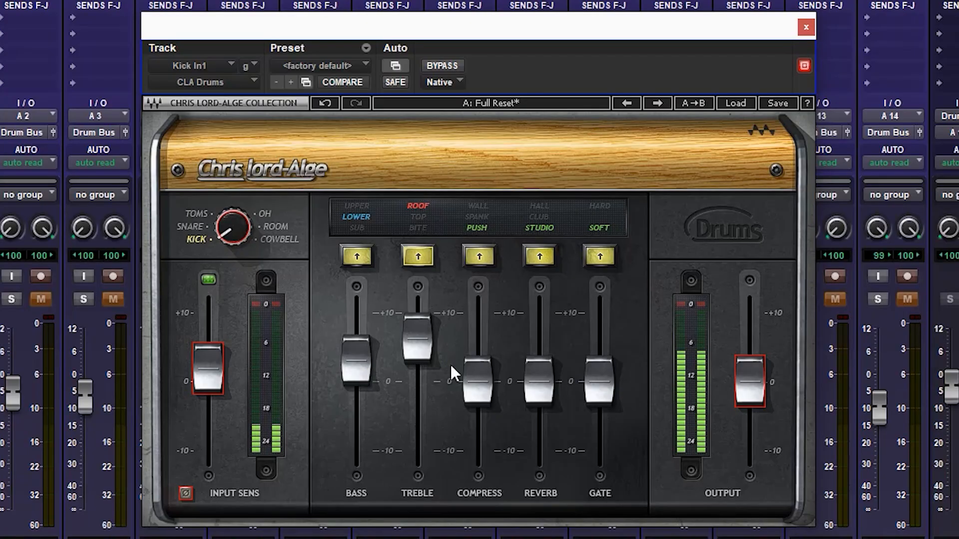
Step: Audition the kick's Compress modes Spank, Wall and off with the fader at +10, and return to Push with the fader at 7.0
{"action": "left_click_drag", "start_coordinate": [484, 391], "coordinate": [473, 274]}
{"action": "left_click", "coordinate": [478, 256]}
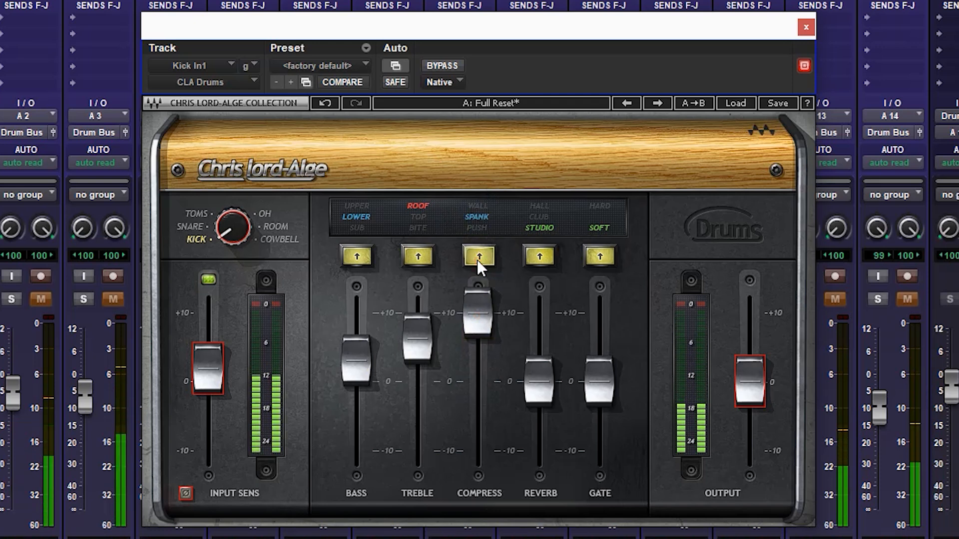
{"action": "left_click", "coordinate": [478, 258]}
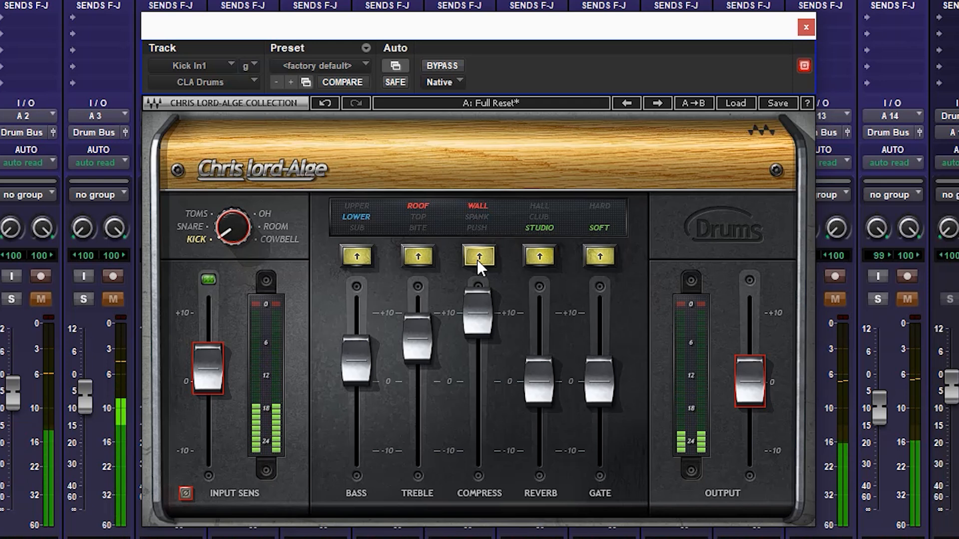
{"action": "left_click", "coordinate": [478, 258]}
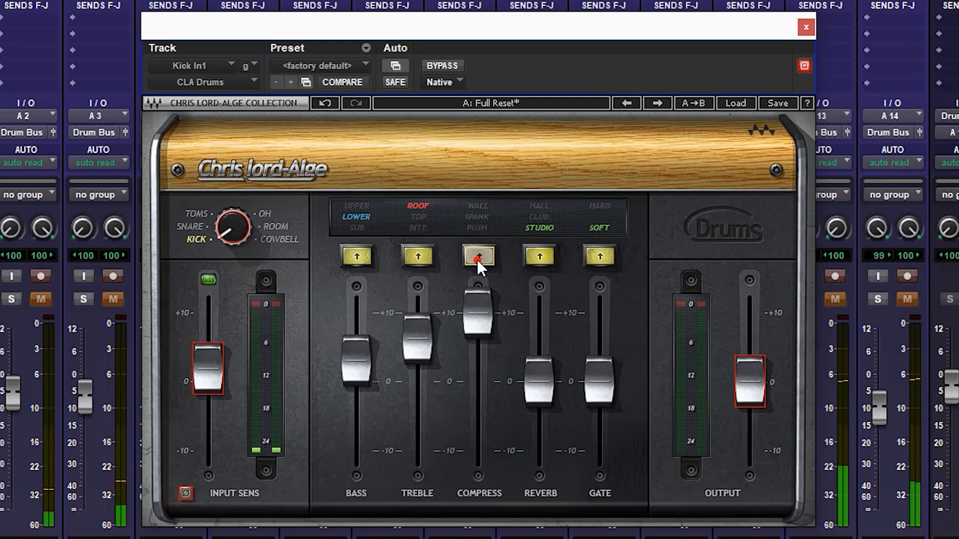
{"action": "left_click_drag", "start_coordinate": [477, 332], "coordinate": [478, 352]}
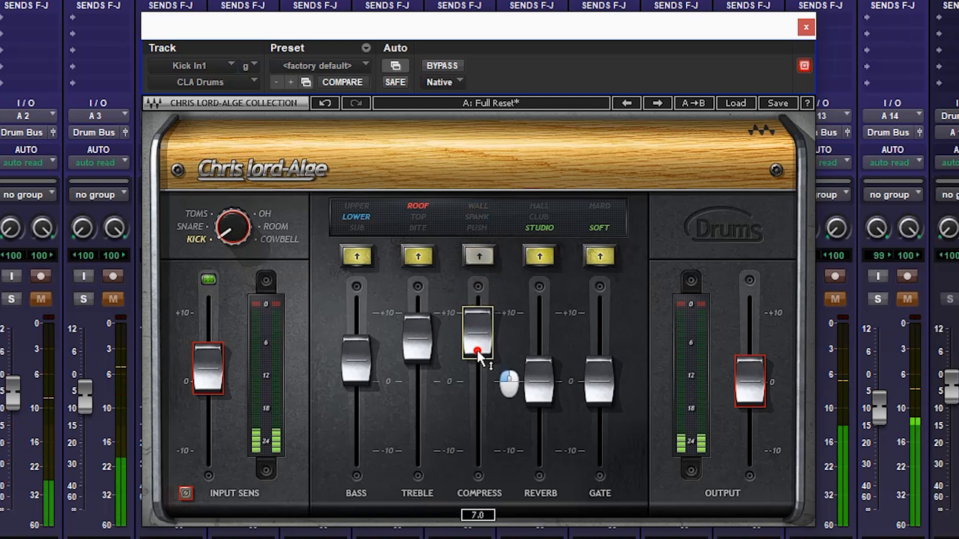
{"action": "left_click", "coordinate": [477, 257]}
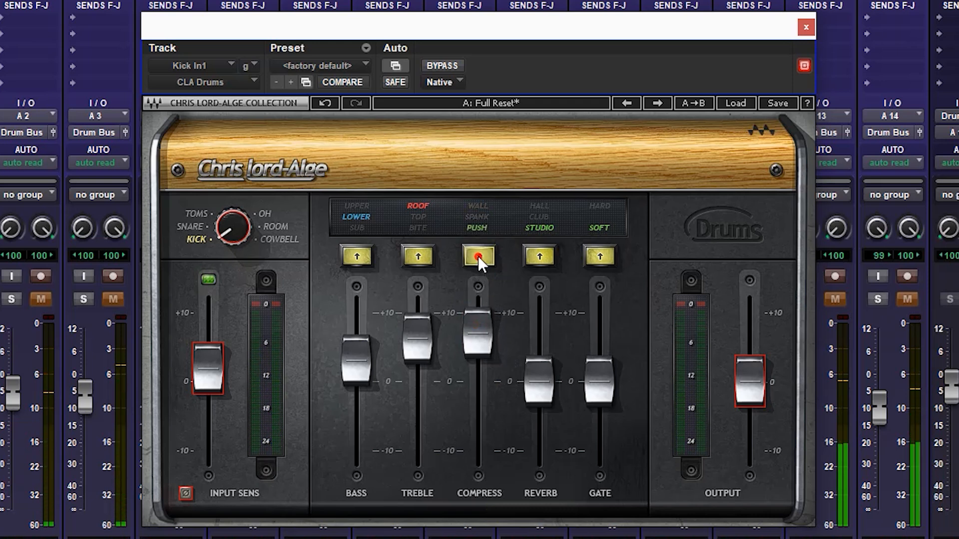
Step: Raise the kick's Compress fader a little, switch its mode to Spank and lower the fader to 4.0
{"action": "left_click_drag", "start_coordinate": [477, 322], "coordinate": [477, 300]}
{"action": "left_click", "coordinate": [479, 256]}
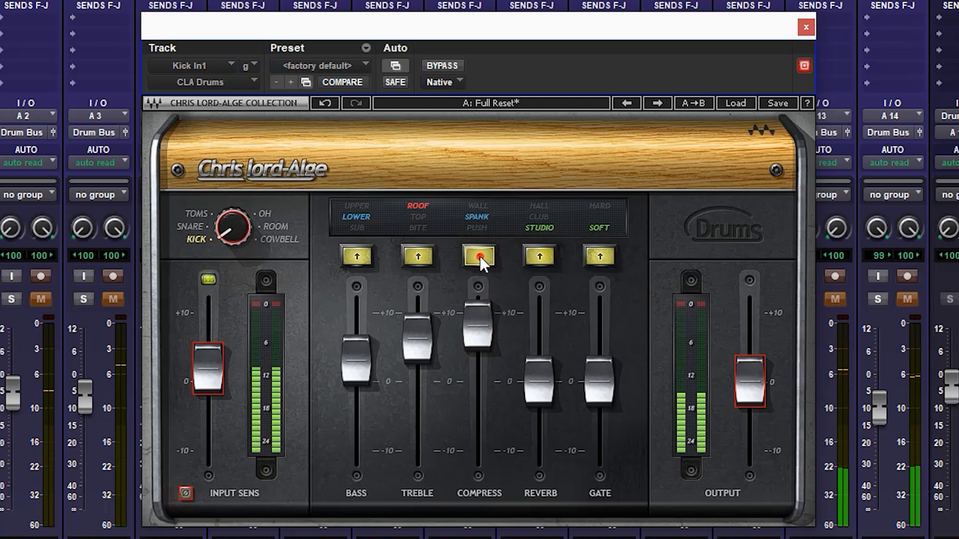
{"action": "left_click_drag", "start_coordinate": [472, 334], "coordinate": [468, 412]}
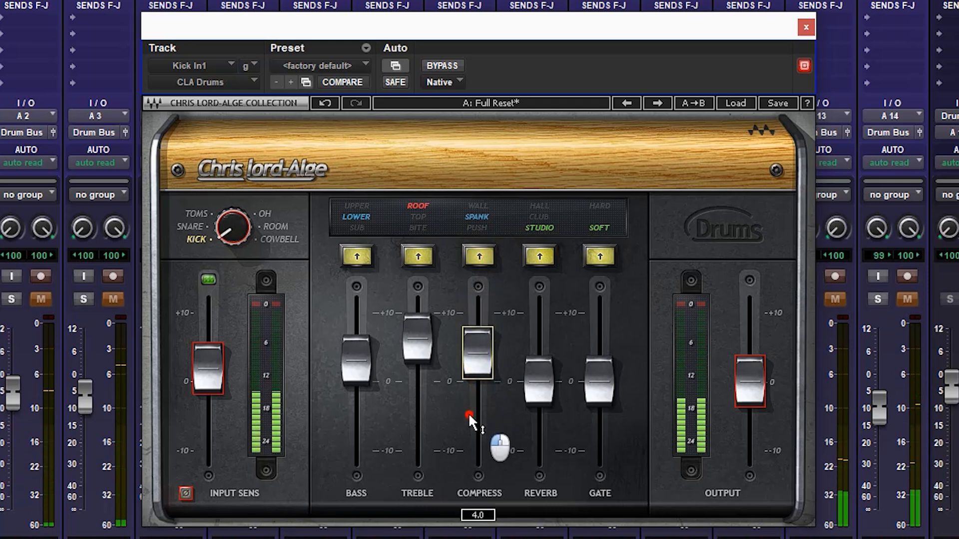
Step: Set the kick's Compress to Push with its fader about halfway from 0 to +10, and compare it against Compress switched off
{"action": "left_click", "coordinate": [480, 256]}
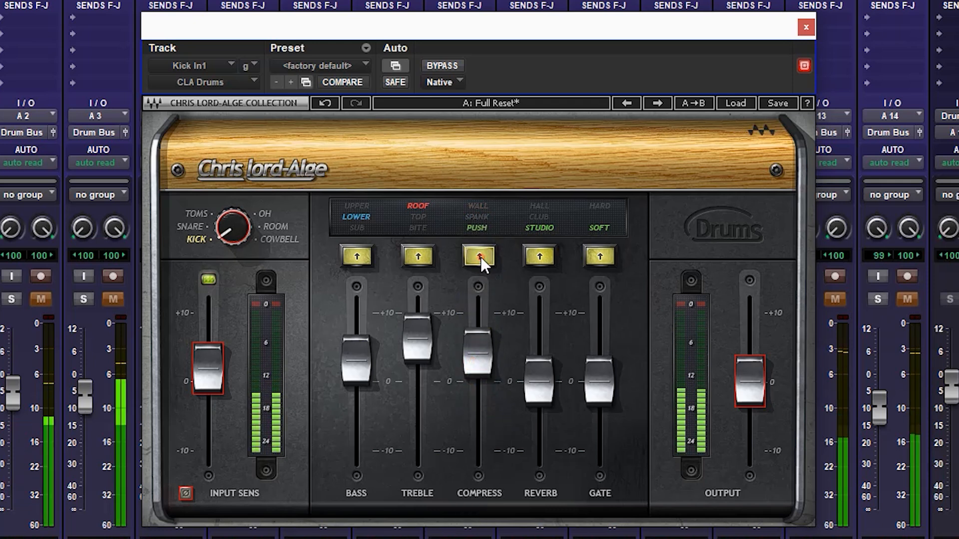
{"action": "left_click", "coordinate": [475, 355]}
{"action": "left_click_drag", "start_coordinate": [475, 355], "coordinate": [475, 325]}
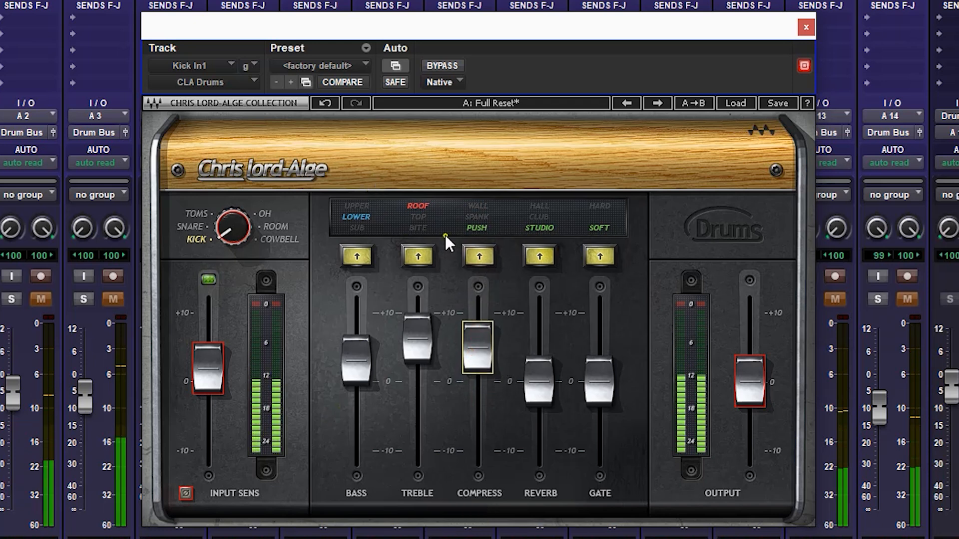
{"action": "left_click", "coordinate": [478, 257]}
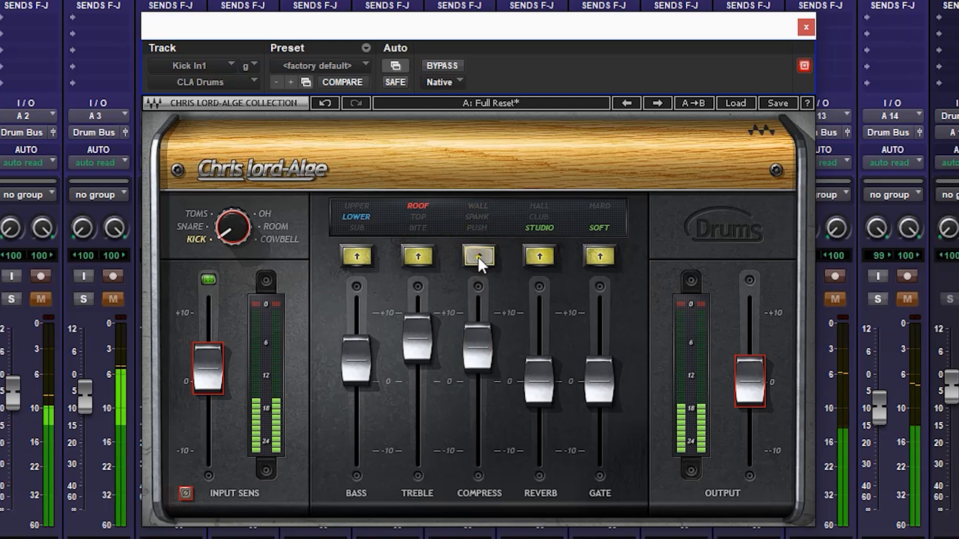
{"action": "left_click", "coordinate": [477, 257]}
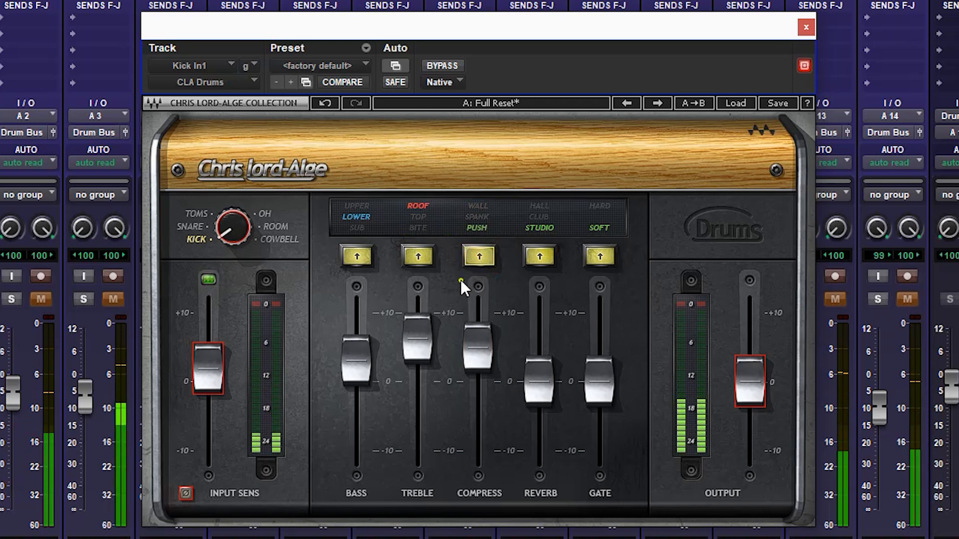
Step: Raise the kick's input sensitivity slightly and enable the Reverb in Studio mode with its fader at 5.4
{"action": "left_click", "coordinate": [208, 369]}
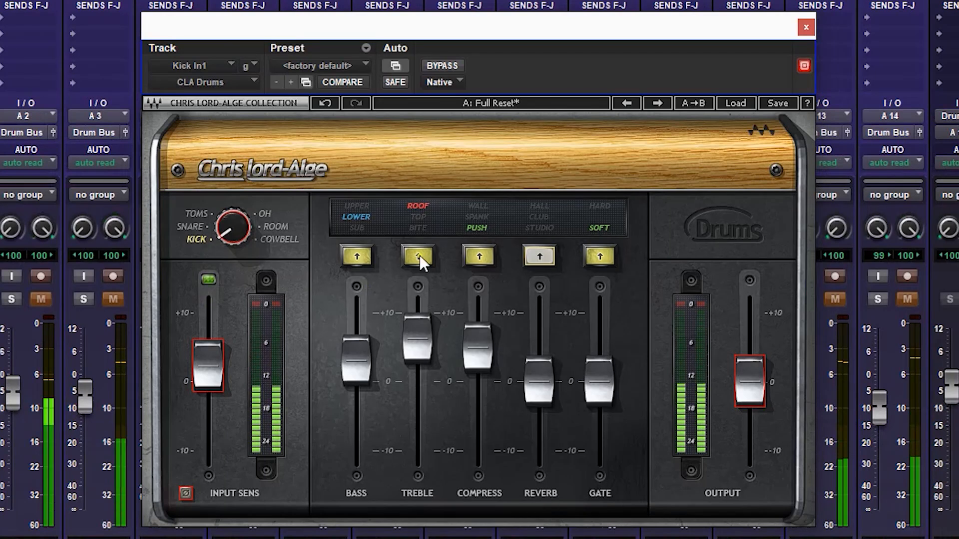
{"action": "left_click", "coordinate": [540, 258]}
{"action": "left_click_drag", "start_coordinate": [535, 382], "coordinate": [530, 288]}
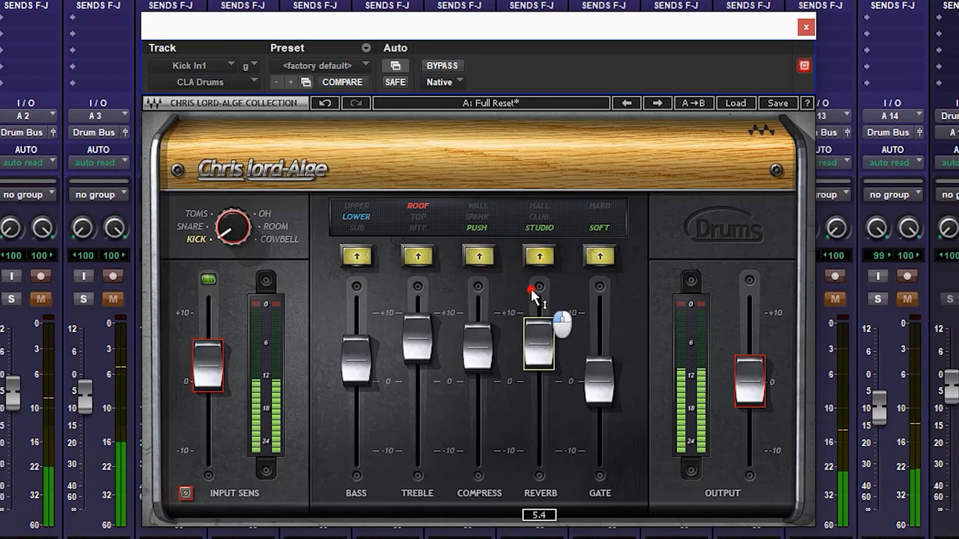
Step: Audition the kick's Reverb in Club mode, Hall mode at 6.2 and switched off, and settle on Studio with the fader at 3.4
{"action": "left_click", "coordinate": [541, 258]}
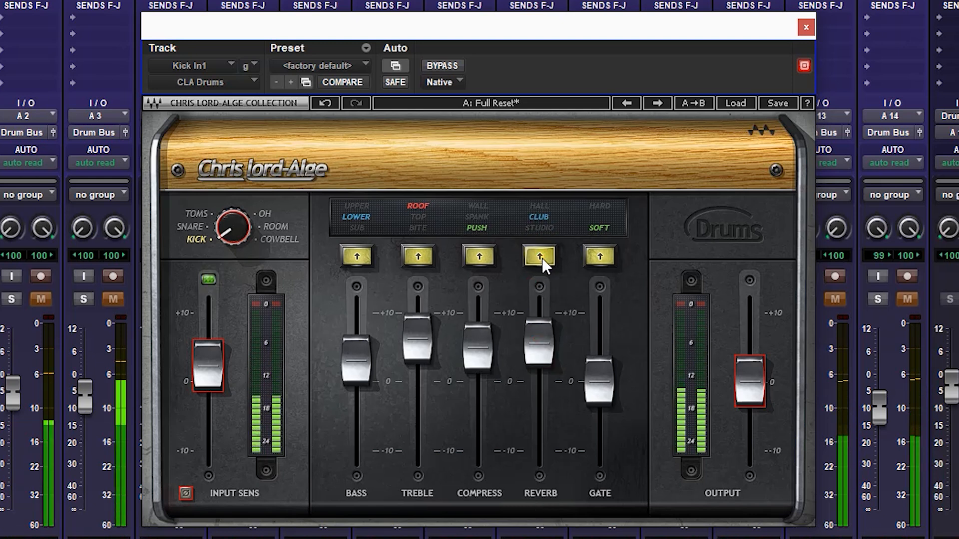
{"action": "left_click", "coordinate": [541, 257]}
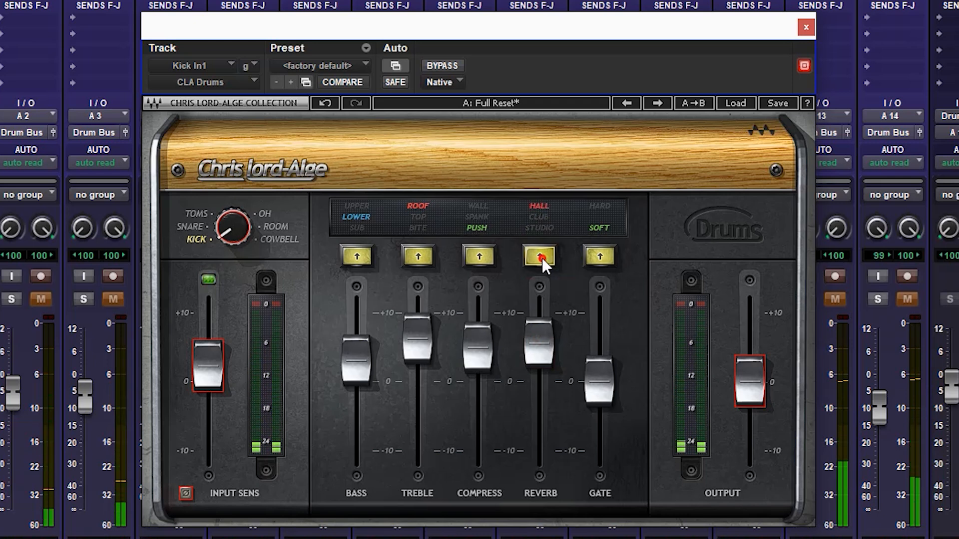
{"action": "left_click", "coordinate": [539, 330]}
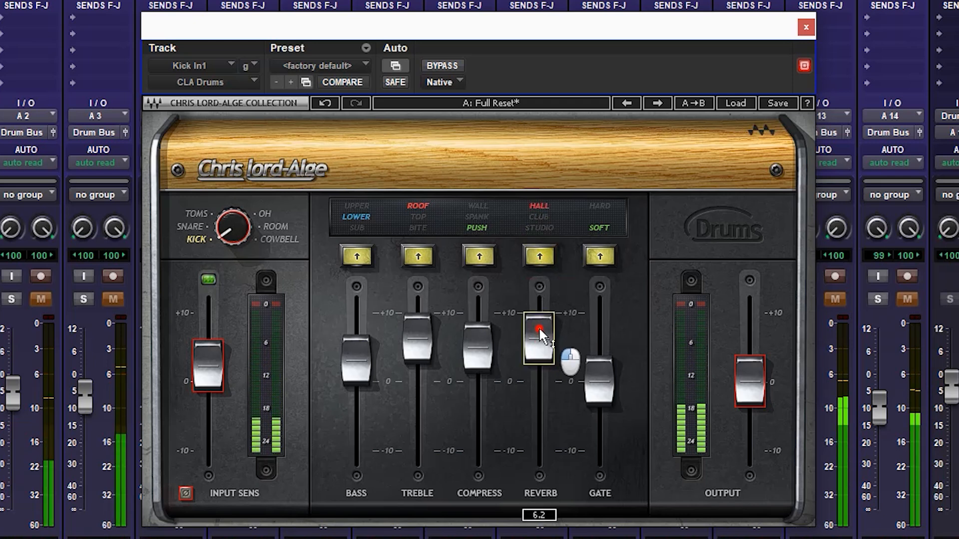
{"action": "left_click", "coordinate": [538, 258]}
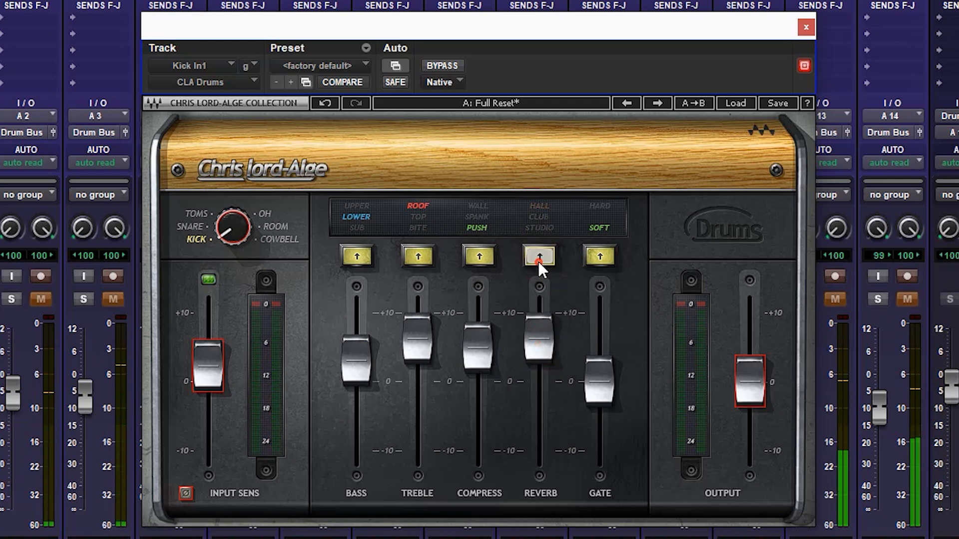
{"action": "left_click", "coordinate": [538, 258]}
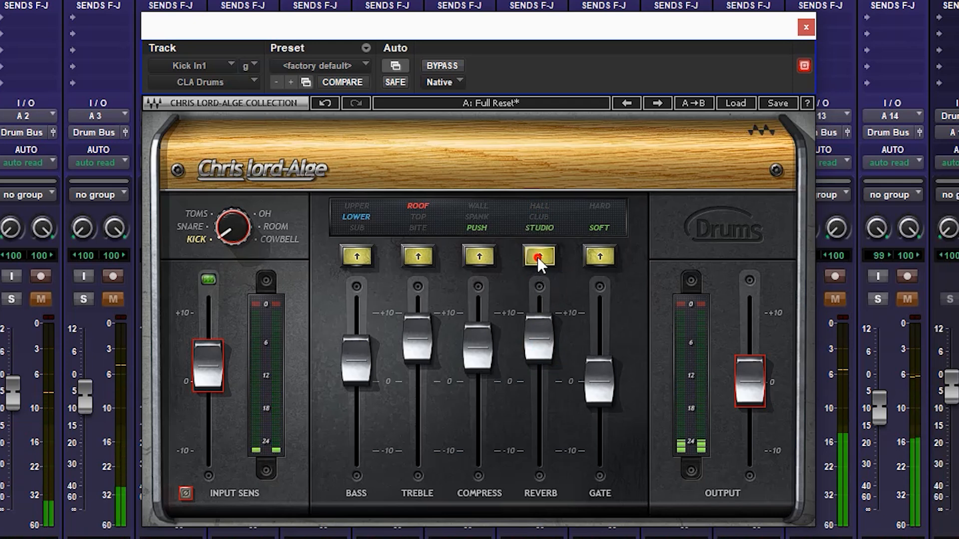
{"action": "left_click_drag", "start_coordinate": [537, 338], "coordinate": [529, 400]}
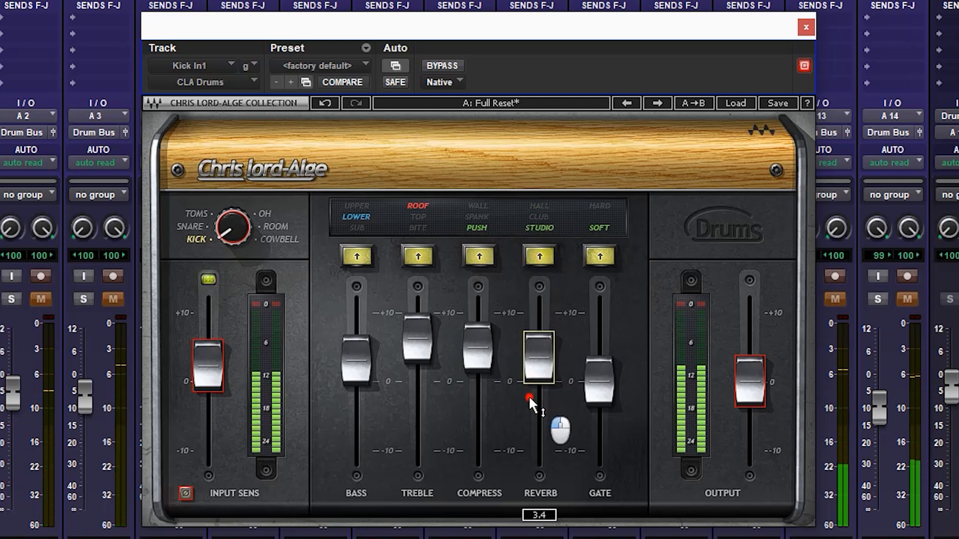
Step: Toggle the effect bypass on and off to compare the unprocessed kick with the Bass, Treble, Compress and Reverb settings
{"action": "left_click", "coordinate": [440, 66]}
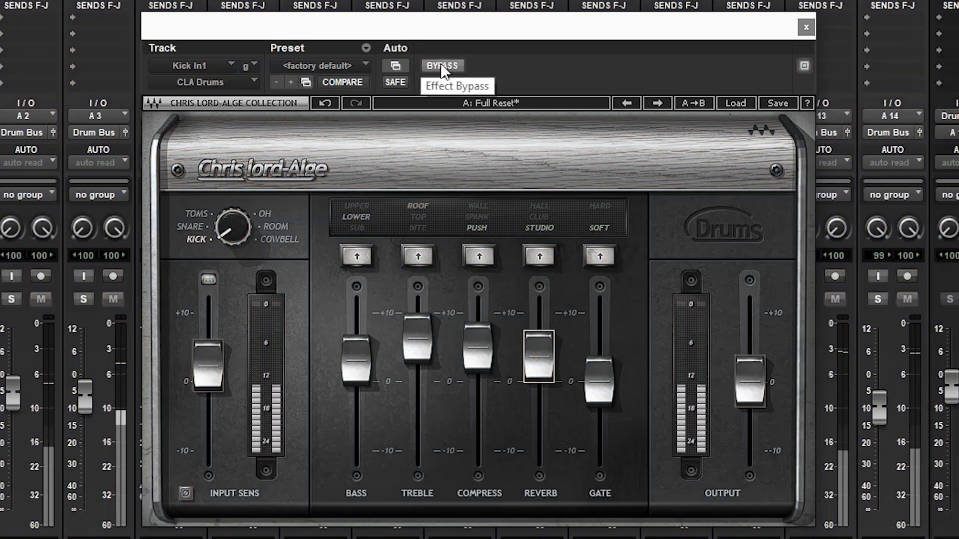
{"action": "left_click", "coordinate": [442, 66]}
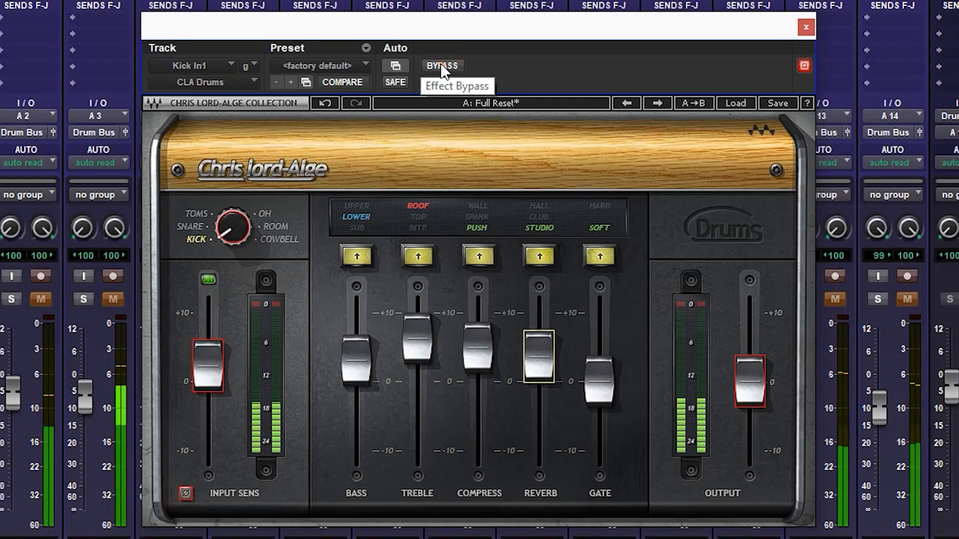
{"action": "left_click", "coordinate": [441, 65]}
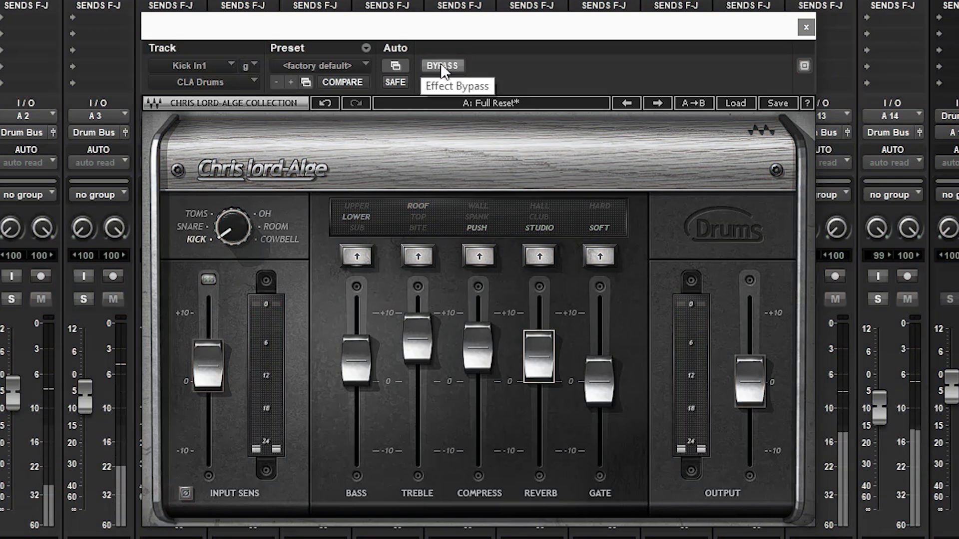
{"action": "left_click", "coordinate": [441, 66]}
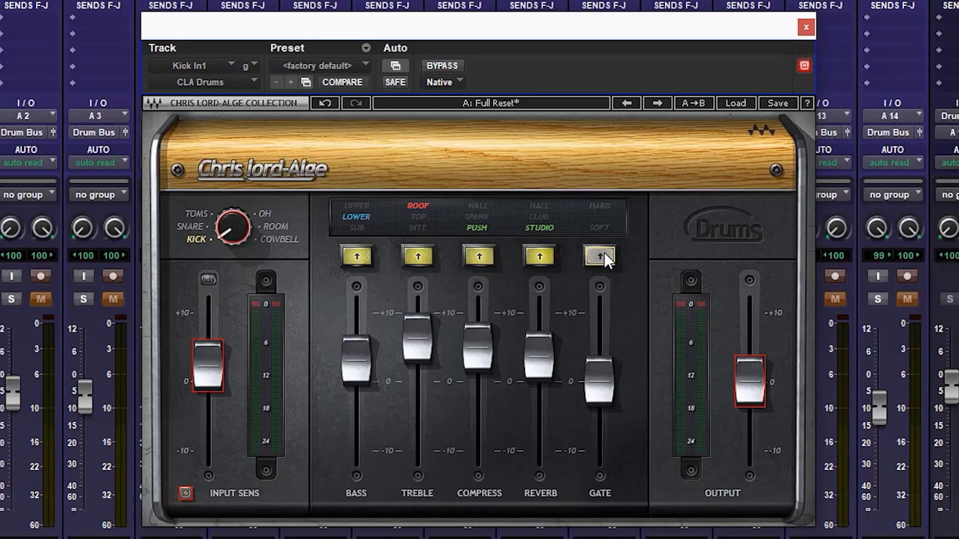
Step: Start playback and enable the kick's Gate in Soft mode with its fader about a third of the way from 0 to +10
{"action": "key", "text": "space"}
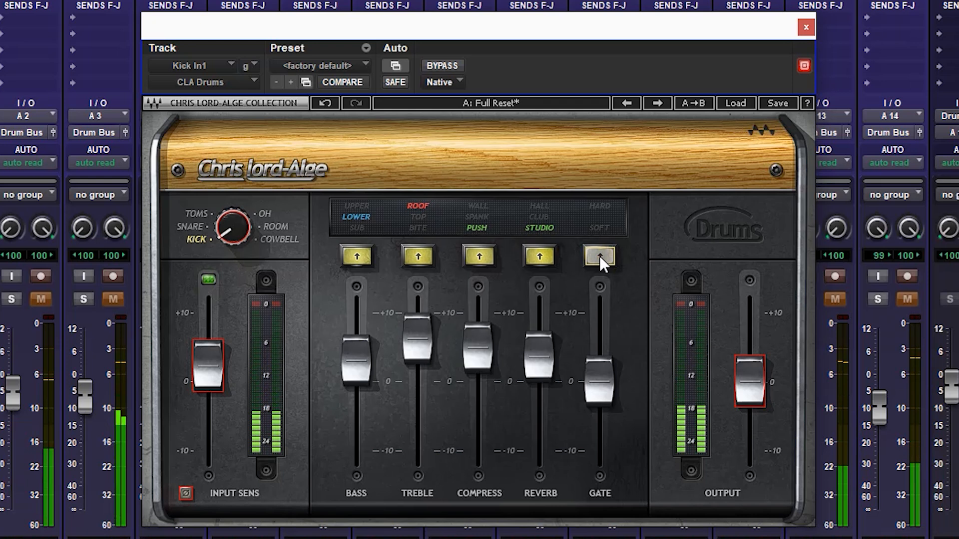
{"action": "left_click", "coordinate": [599, 255]}
{"action": "left_click_drag", "start_coordinate": [595, 334], "coordinate": [590, 302]}
Step: Audition the kick's Gate in Hard mode and switched off, and settle on Soft with the fader at 1.0
{"action": "left_click", "coordinate": [597, 256]}
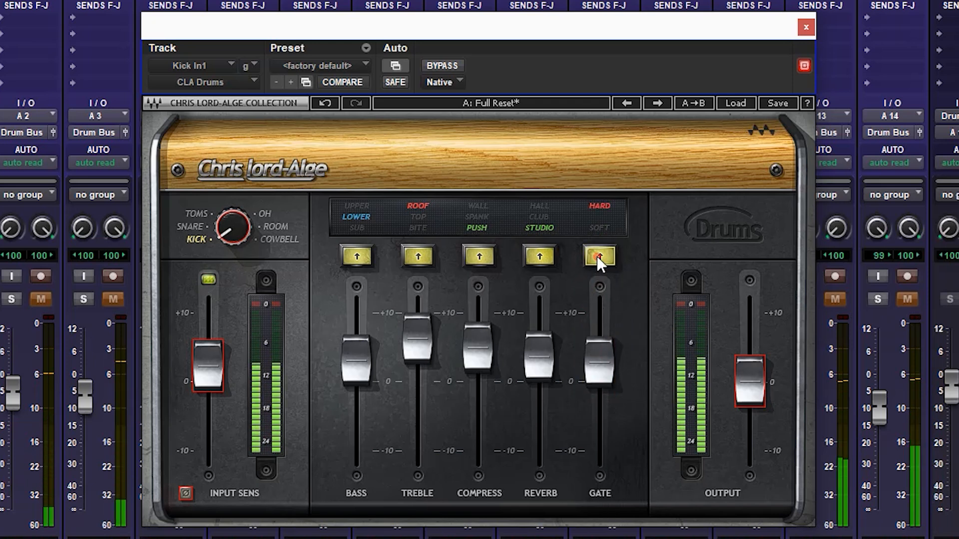
{"action": "left_click", "coordinate": [597, 256]}
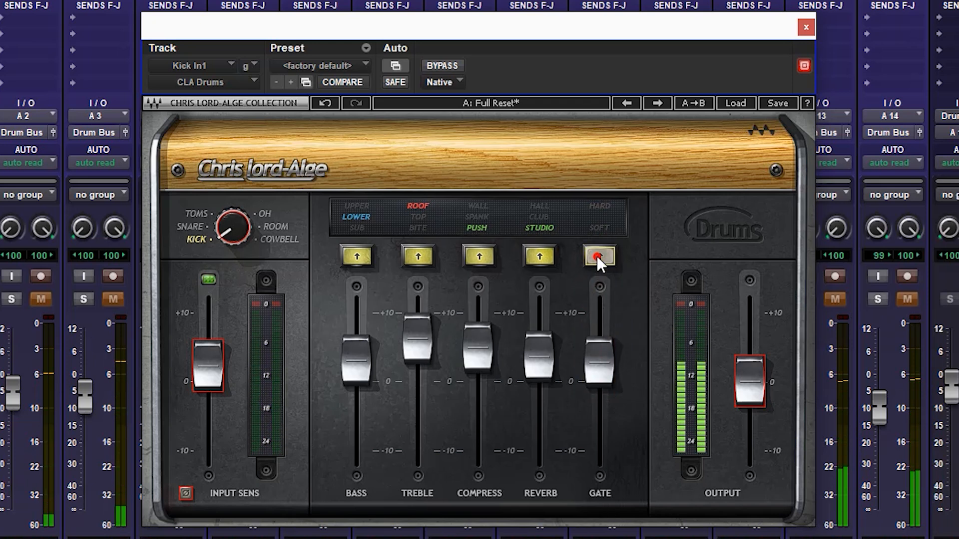
{"action": "left_click", "coordinate": [597, 256]}
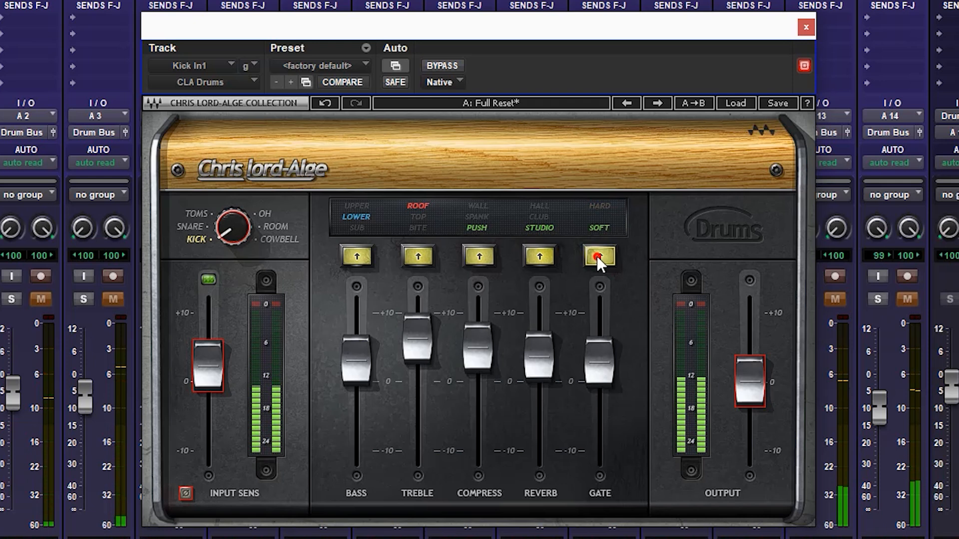
{"action": "left_click_drag", "start_coordinate": [592, 348], "coordinate": [601, 362]}
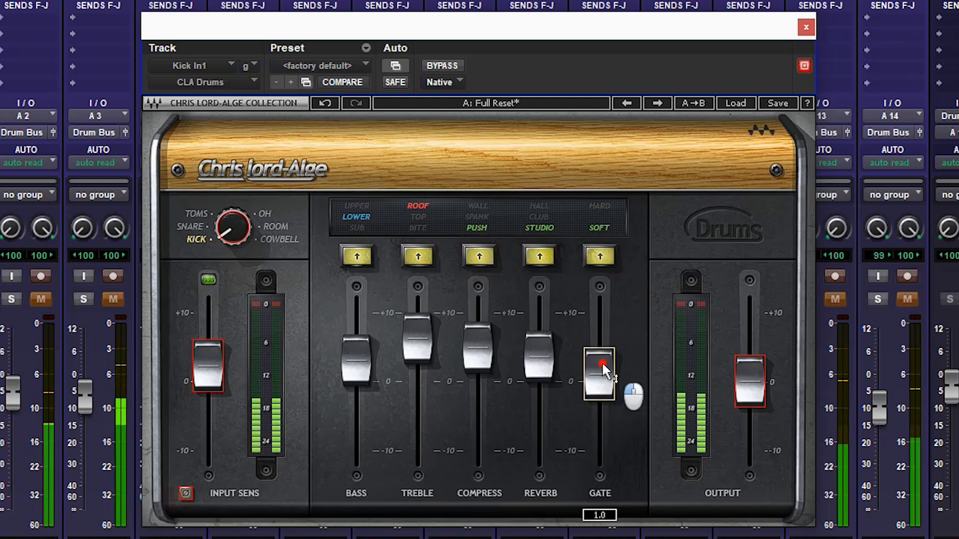
Step: Raise the kick's Output fader slightly above 0 and toggle the effect bypass to compare levels with the unprocessed kick
{"action": "left_click_drag", "start_coordinate": [736, 395], "coordinate": [748, 352]}
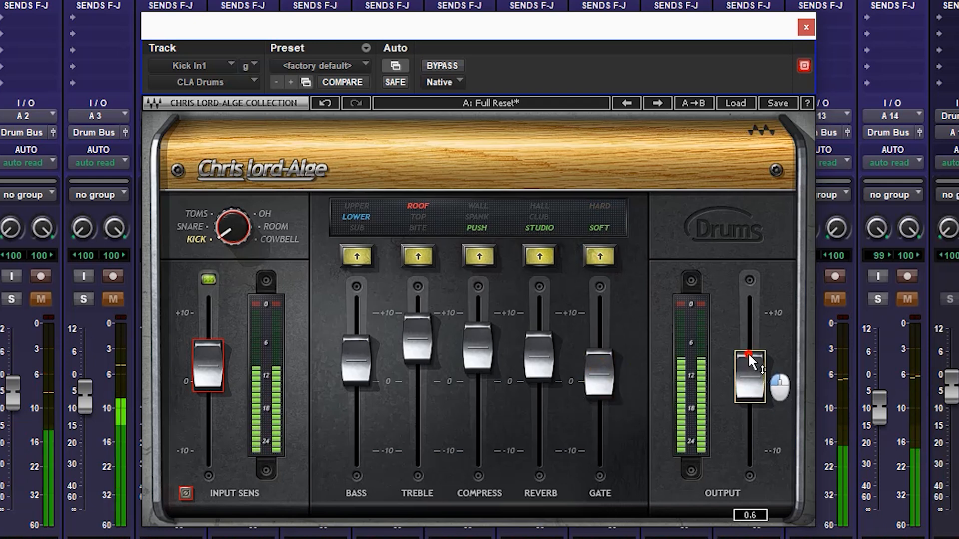
{"action": "left_click", "coordinate": [442, 65]}
{"action": "left_click_drag", "start_coordinate": [743, 385], "coordinate": [741, 398]}
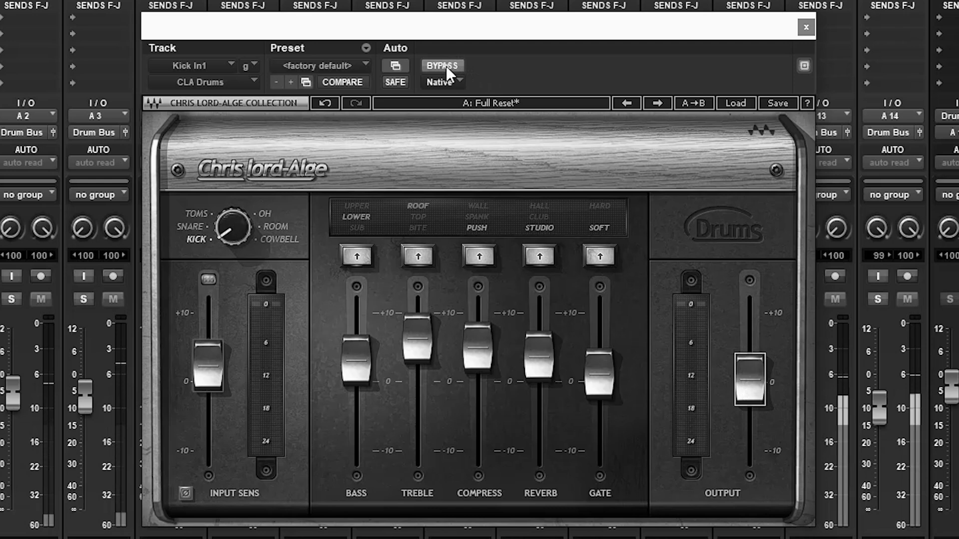
{"action": "left_click", "coordinate": [445, 65]}
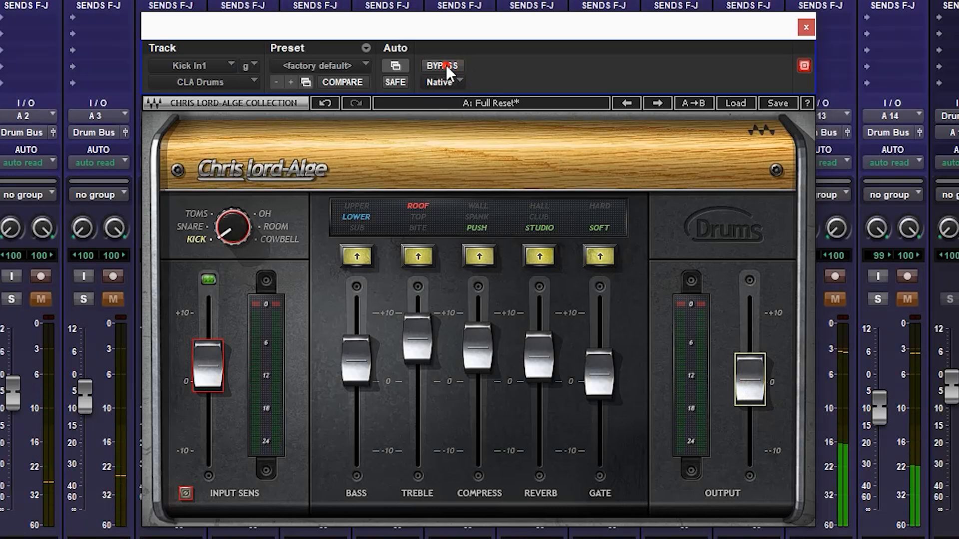
{"action": "left_click", "coordinate": [445, 66]}
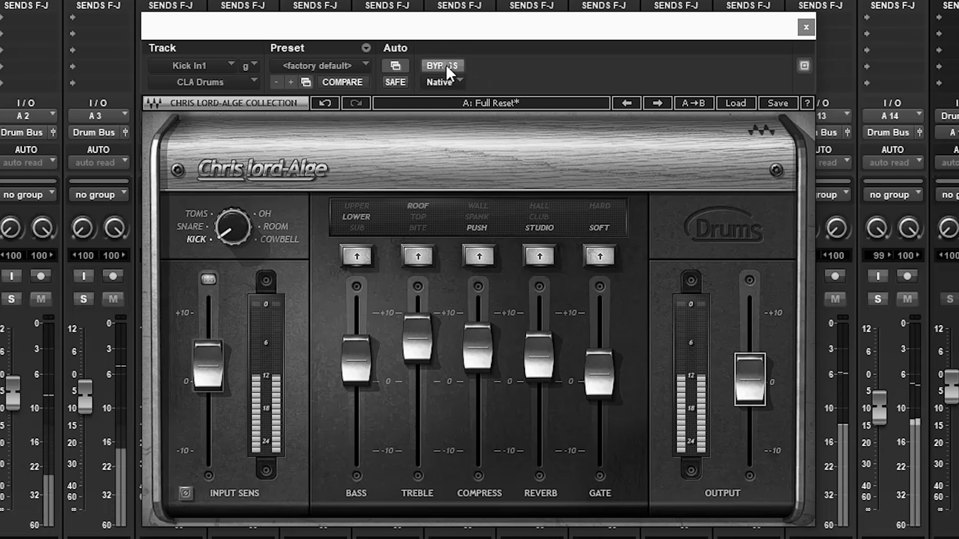
{"action": "left_click", "coordinate": [446, 65]}
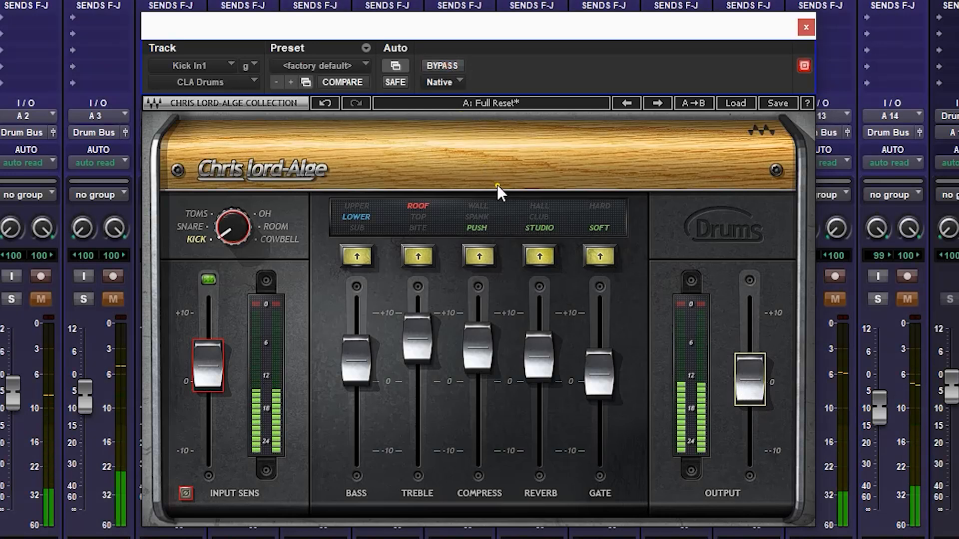
Step: Switch the kick's Gate off and back to Soft to compare the two
{"action": "left_click", "coordinate": [599, 257]}
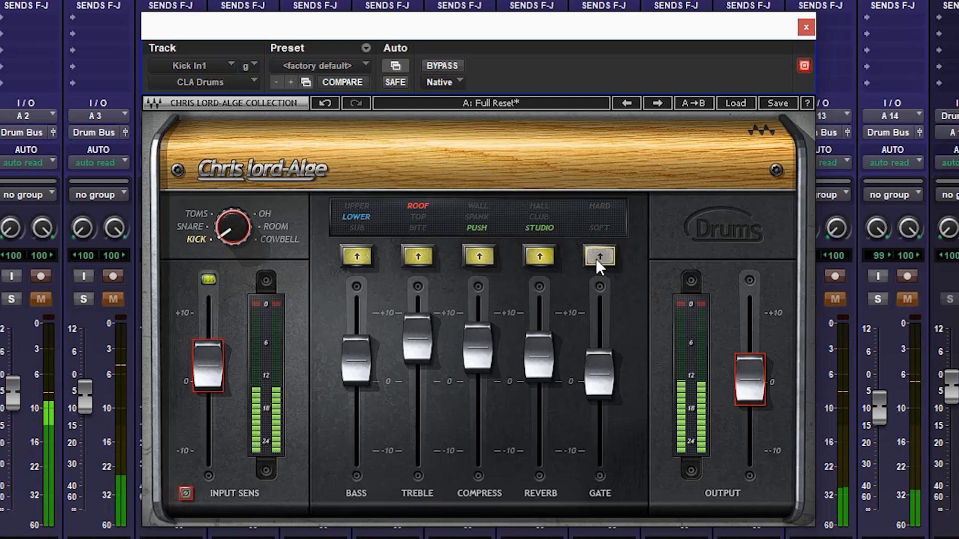
{"action": "left_click", "coordinate": [597, 259]}
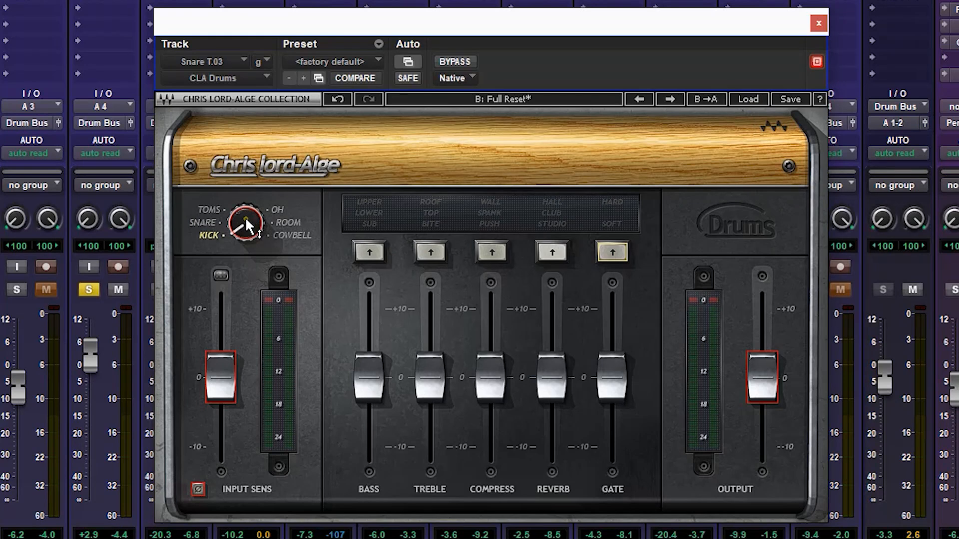
Step: Switch the snare track's drum type to Snare and toggle the effect bypass to compare with the unprocessed sound
{"action": "mouse_move", "coordinate": [245, 216]}
{"action": "left_mouse_down"}
{"action": "mouse_move", "coordinate": [244, 189]}
{"action": "mouse_move", "coordinate": [244, 216]}
{"action": "left_mouse_up"}
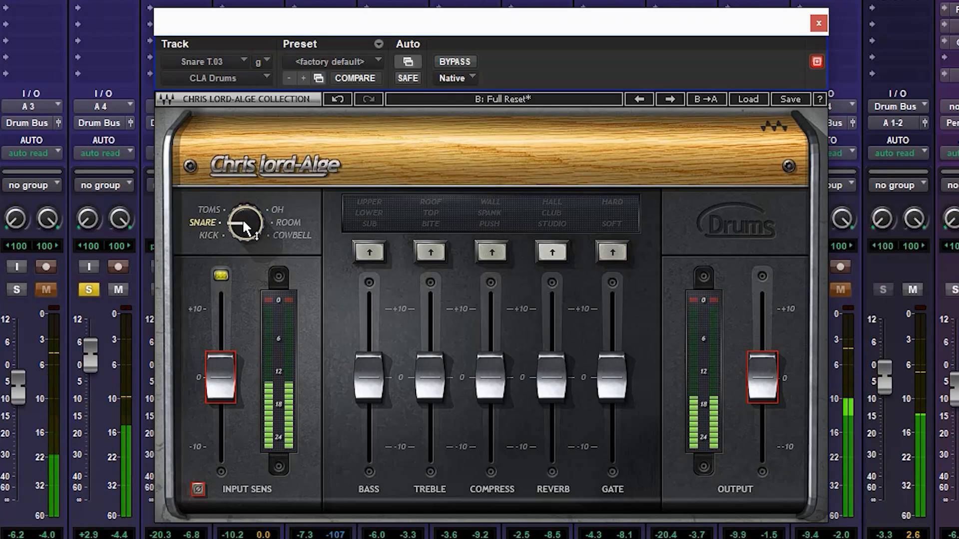
{"action": "left_click", "coordinate": [451, 61]}
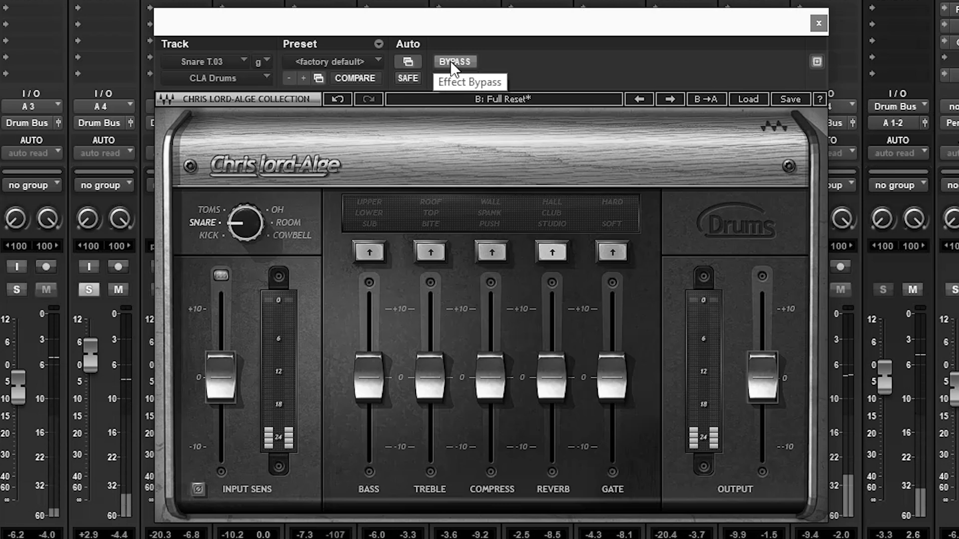
{"action": "left_click", "coordinate": [450, 61]}
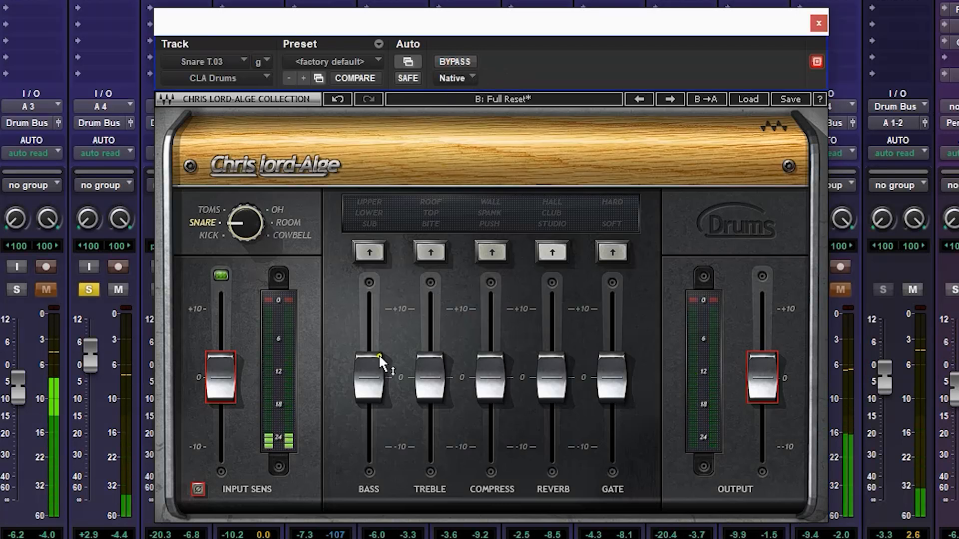
Step: Audition the snare's boosted Bass in Sub, Lower and Upper modes, and settle on Upper with the fader at about 4
{"action": "left_click", "coordinate": [370, 252]}
{"action": "left_click_drag", "start_coordinate": [368, 368], "coordinate": [368, 317]}
{"action": "left_click", "coordinate": [365, 252]}
{"action": "left_click", "coordinate": [364, 251]}
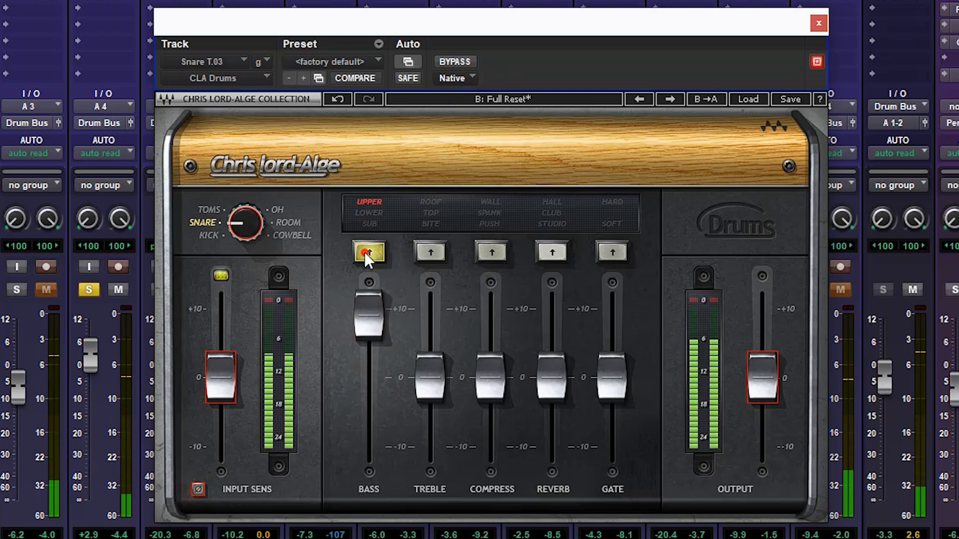
{"action": "left_click", "coordinate": [365, 251]}
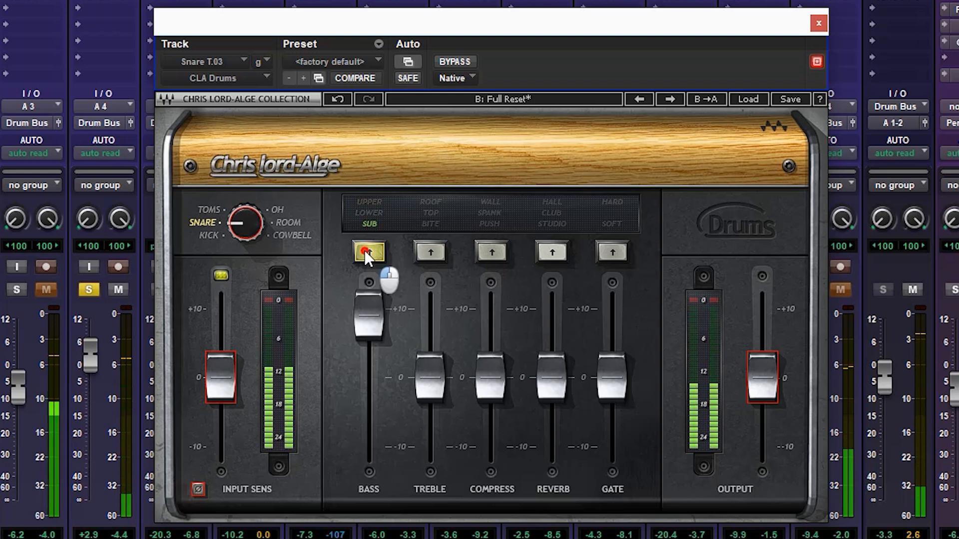
{"action": "left_click", "coordinate": [364, 250]}
{"action": "left_click", "coordinate": [364, 250]}
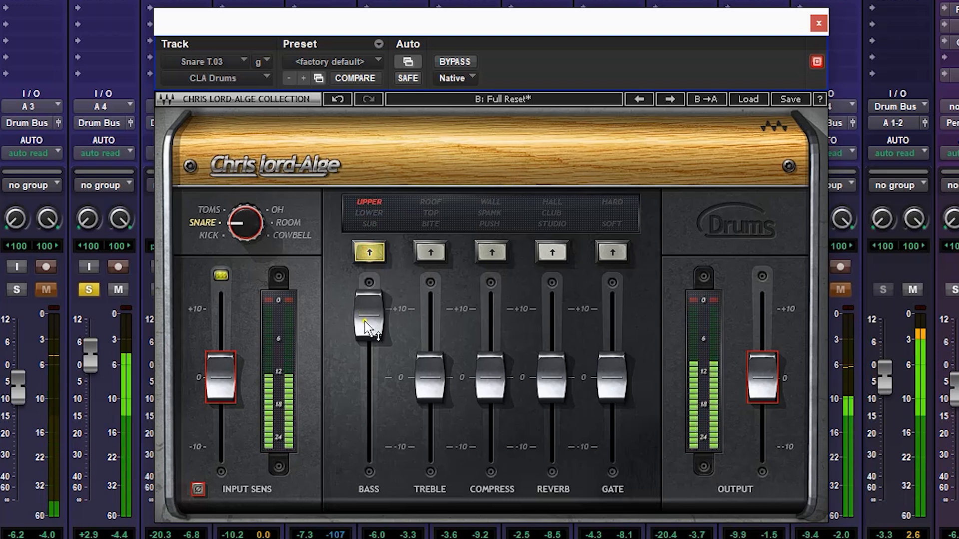
{"action": "left_click_drag", "start_coordinate": [364, 322], "coordinate": [361, 385]}
Step: Audition the snare's boosted Treble in Bite, Top and Roof modes, and settle on Bite with the fader at 6.8
{"action": "left_click", "coordinate": [434, 253]}
{"action": "left_click_drag", "start_coordinate": [428, 379], "coordinate": [427, 290]}
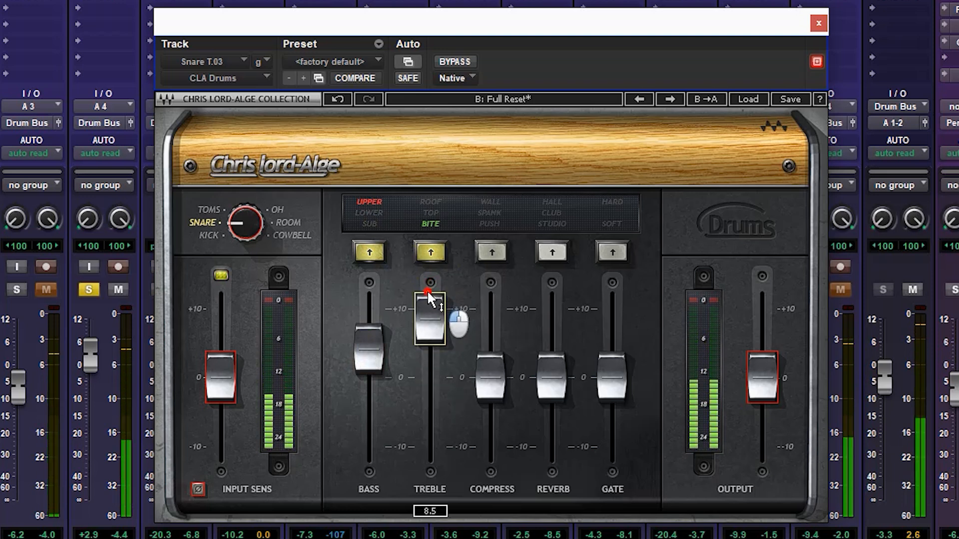
{"action": "left_click", "coordinate": [433, 254]}
{"action": "left_click", "coordinate": [433, 253]}
{"action": "left_click_drag", "start_coordinate": [427, 327], "coordinate": [428, 338]}
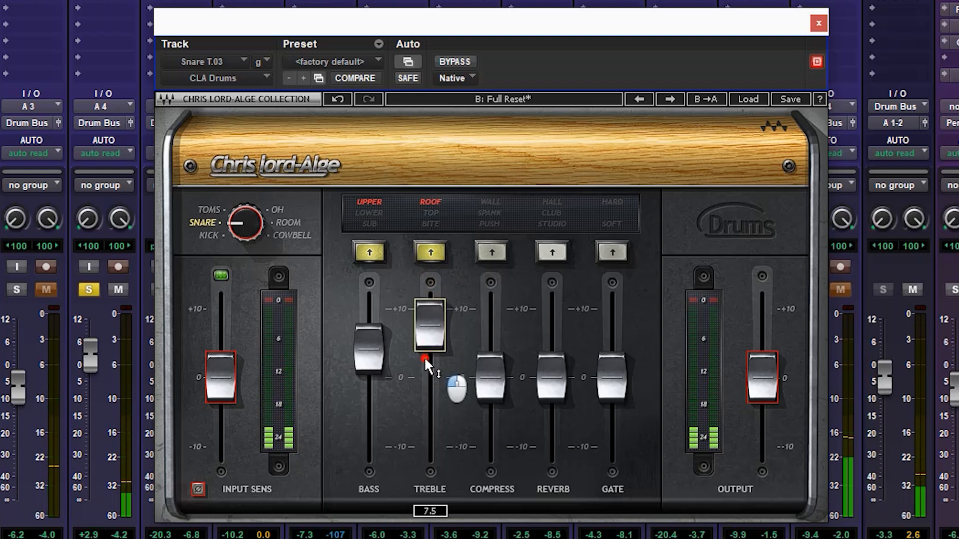
{"action": "left_click", "coordinate": [428, 252]}
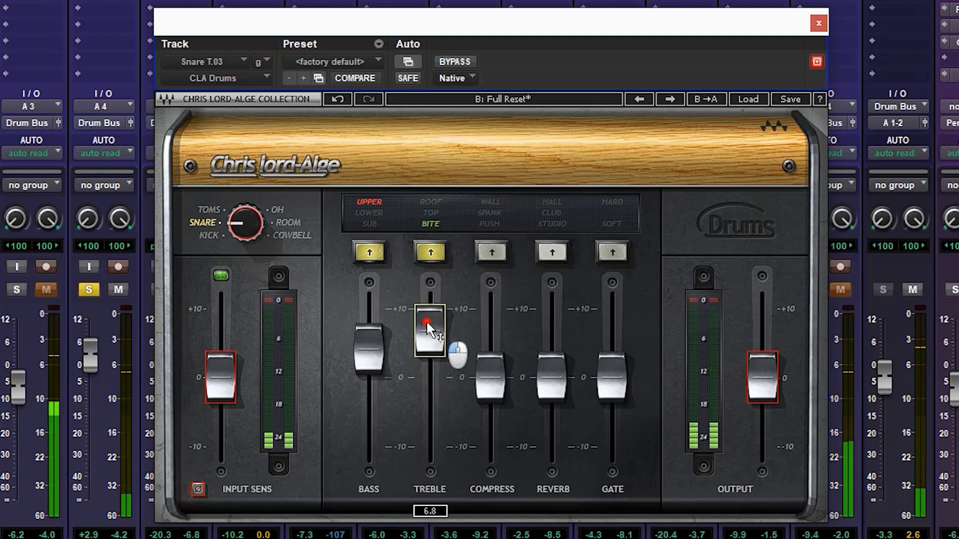
Step: Audition the snare's Compress at 10.0 in Push, Spank and Wall modes, and settle on Push with the fader about halfway to +10
{"action": "left_click", "coordinate": [491, 251]}
{"action": "left_click_drag", "start_coordinate": [487, 362], "coordinate": [488, 196]}
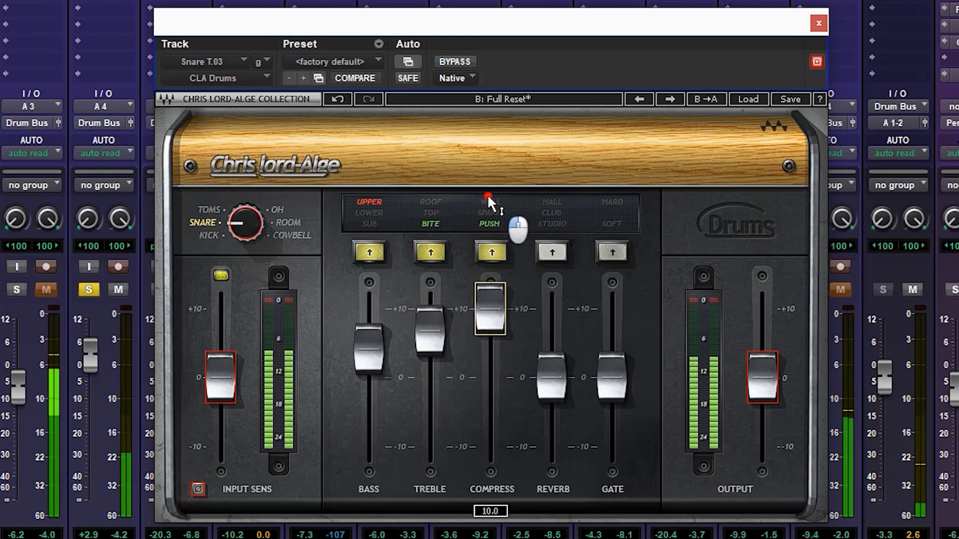
{"action": "left_click", "coordinate": [489, 251]}
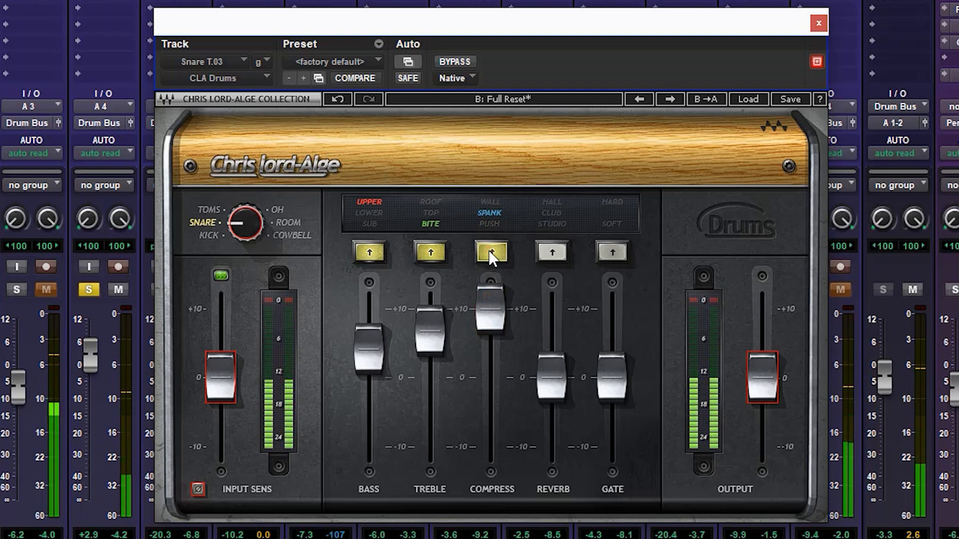
{"action": "left_click", "coordinate": [490, 251]}
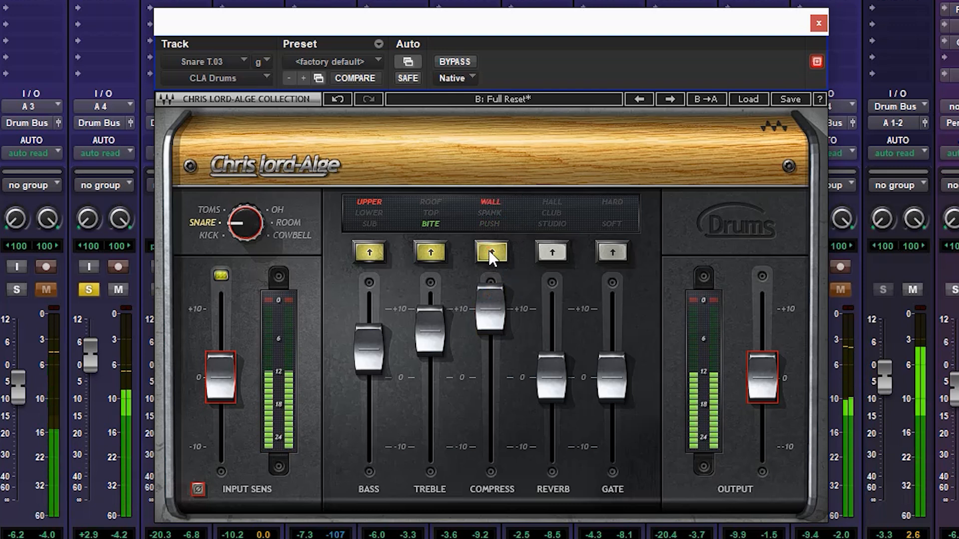
{"action": "left_click", "coordinate": [489, 251]}
{"action": "left_click_drag", "start_coordinate": [490, 320], "coordinate": [482, 382]}
Step: Enable the snare's Reverb in Studio mode at 4.2, and set its Gate to Hard mode at 6.7
{"action": "left_click", "coordinate": [556, 257]}
{"action": "left_click_drag", "start_coordinate": [551, 380], "coordinate": [553, 332]}
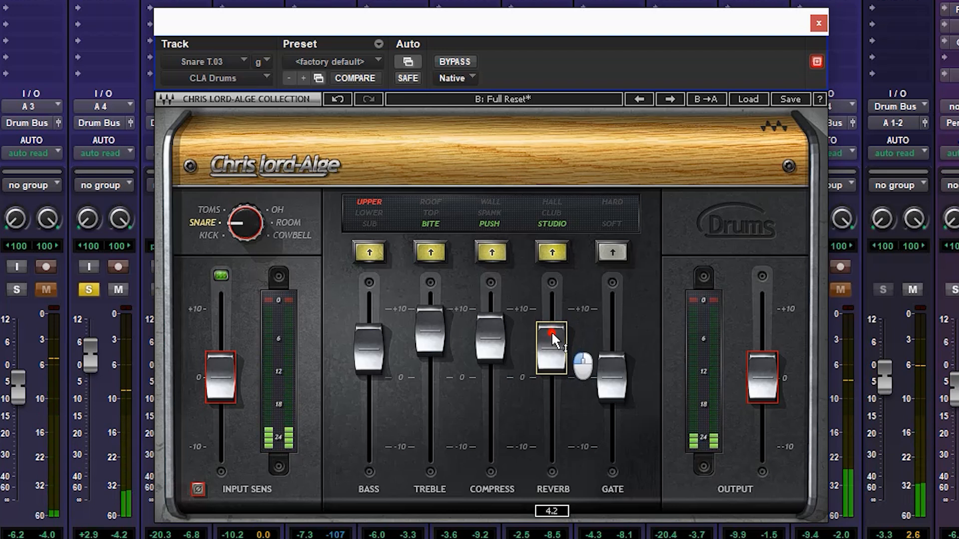
{"action": "left_click", "coordinate": [433, 333]}
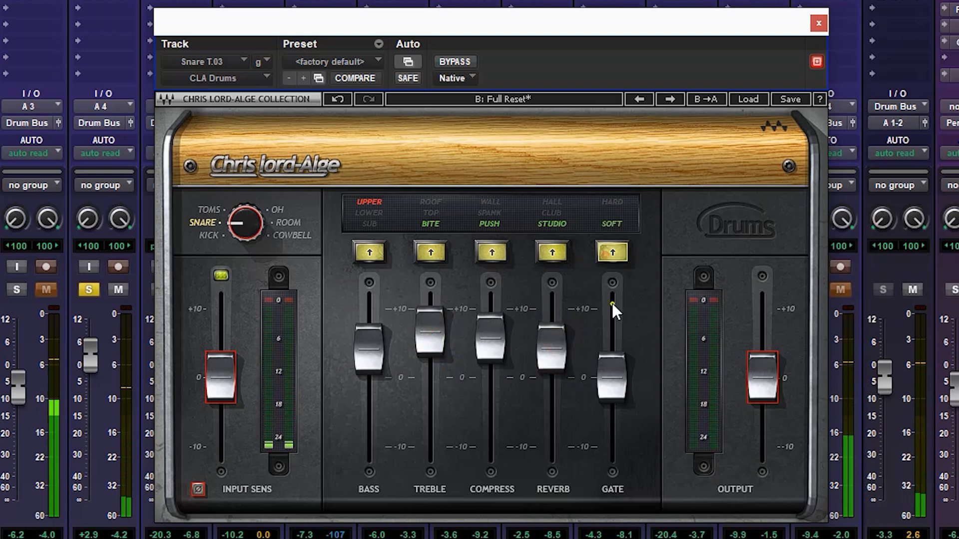
{"action": "left_click_drag", "start_coordinate": [605, 379], "coordinate": [605, 329]}
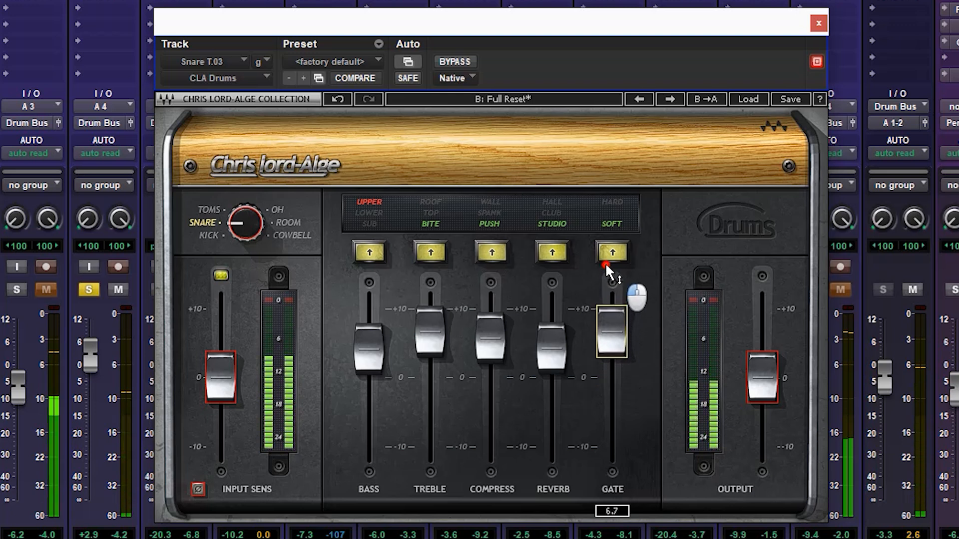
{"action": "left_click", "coordinate": [612, 252]}
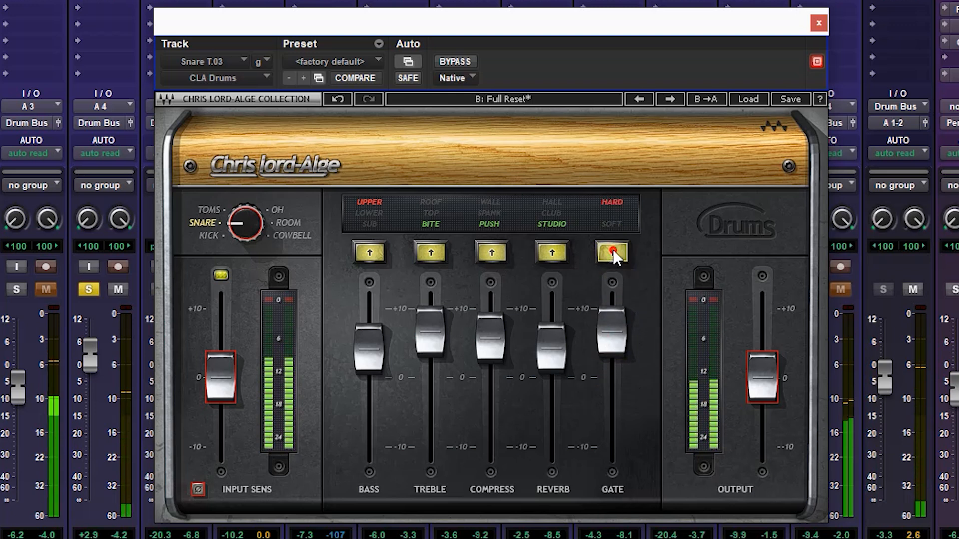
{"action": "left_click", "coordinate": [610, 342]}
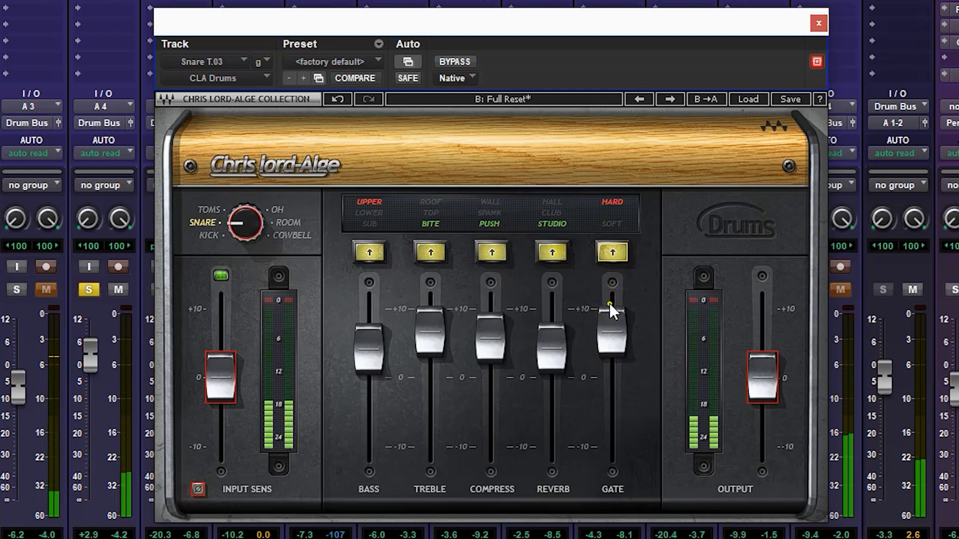
Step: Raise the snare's Reverb to 5.3 and set its Gate fader to 3.7
{"action": "left_click_drag", "start_coordinate": [555, 350], "coordinate": [554, 338]}
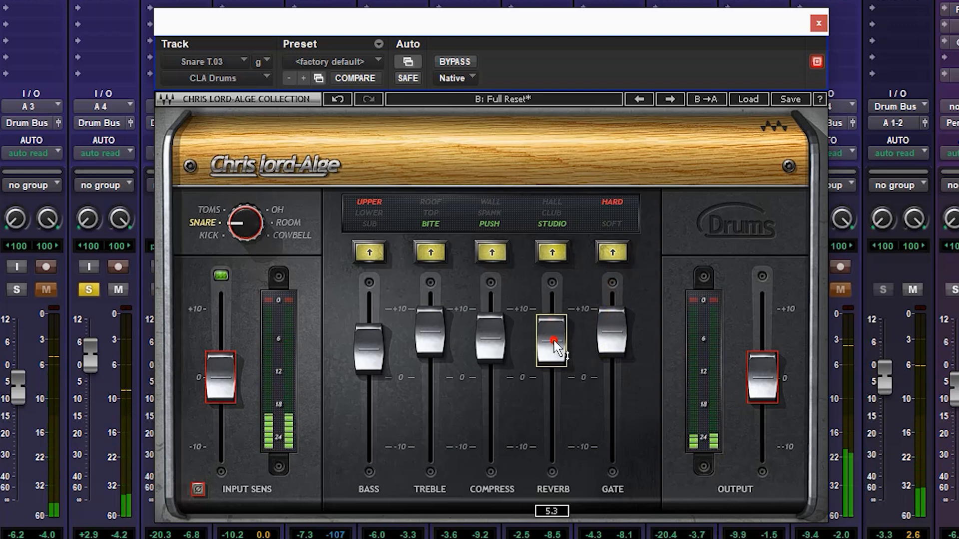
{"action": "left_click", "coordinate": [606, 340]}
{"action": "left_click_drag", "start_coordinate": [606, 341], "coordinate": [607, 339]}
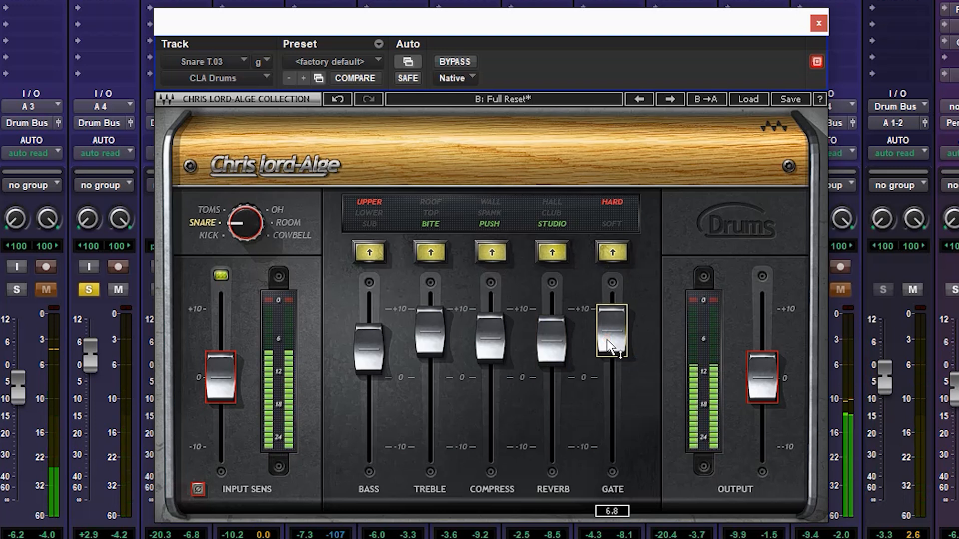
{"action": "left_click_drag", "start_coordinate": [607, 339], "coordinate": [611, 360]}
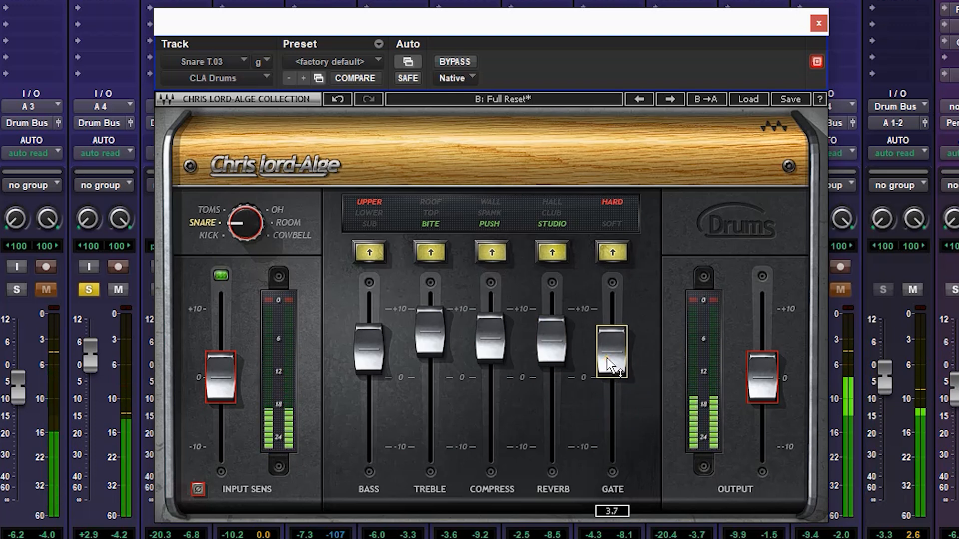
Step: Toggle the effect bypass to compare the snare with its unprocessed sound, and raise the Gate fader slightly
{"action": "left_click", "coordinate": [447, 59]}
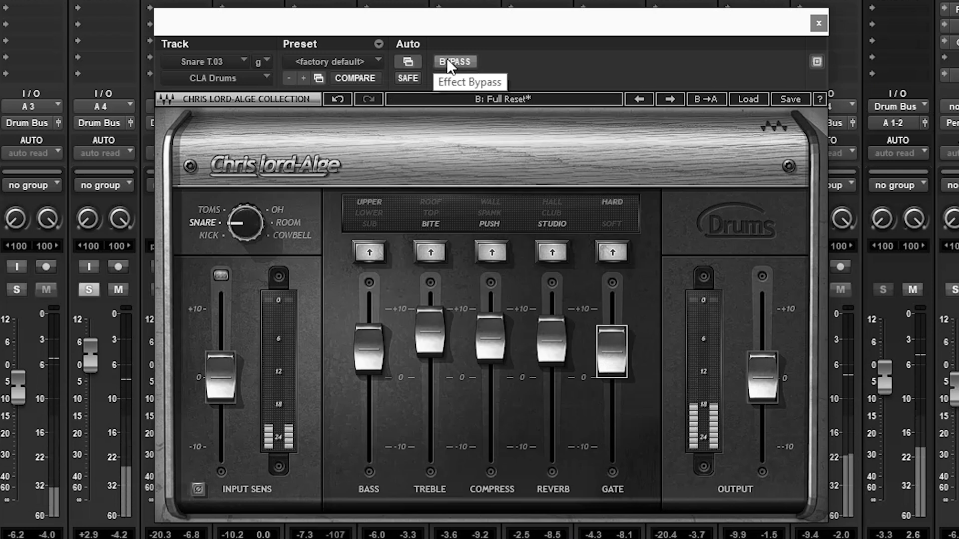
{"action": "left_click", "coordinate": [447, 60]}
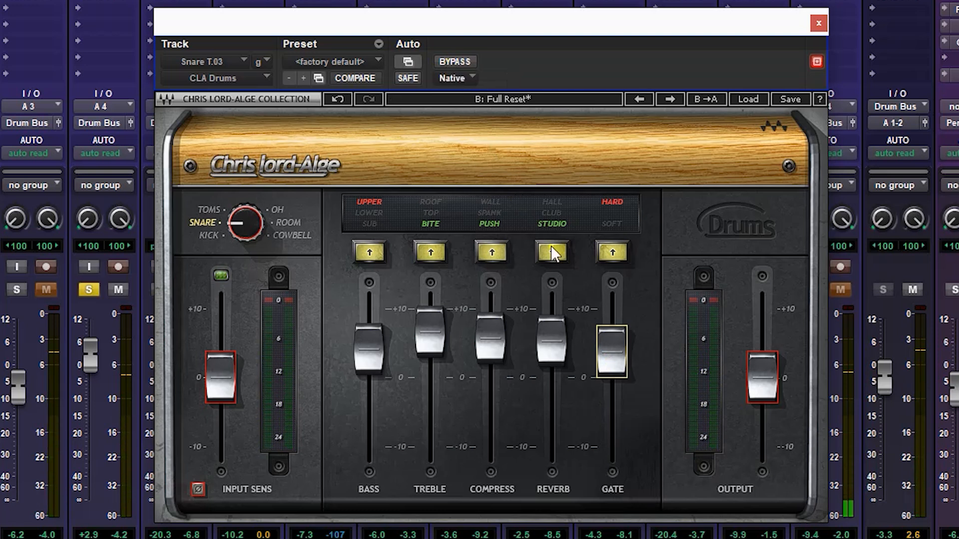
{"action": "mouse_move", "coordinate": [604, 337]}
{"action": "left_click_drag", "start_coordinate": [611, 350], "coordinate": [610, 334]}
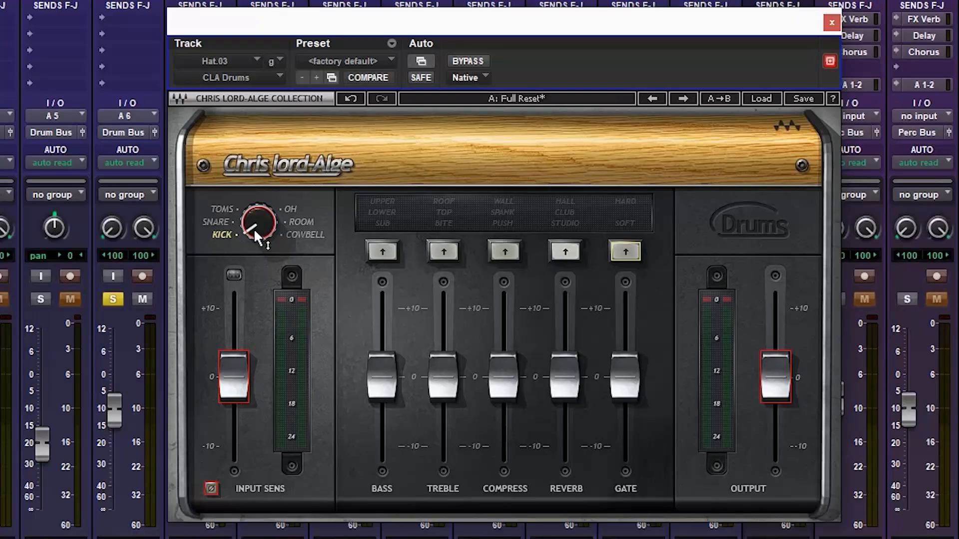
Step: Switch the hi-hat track's drum type to Cowbell, cycle the Delay through Dot Eight and Quarter, and turn the Delay off
{"action": "left_click_drag", "start_coordinate": [253, 220], "coordinate": [280, 250]}
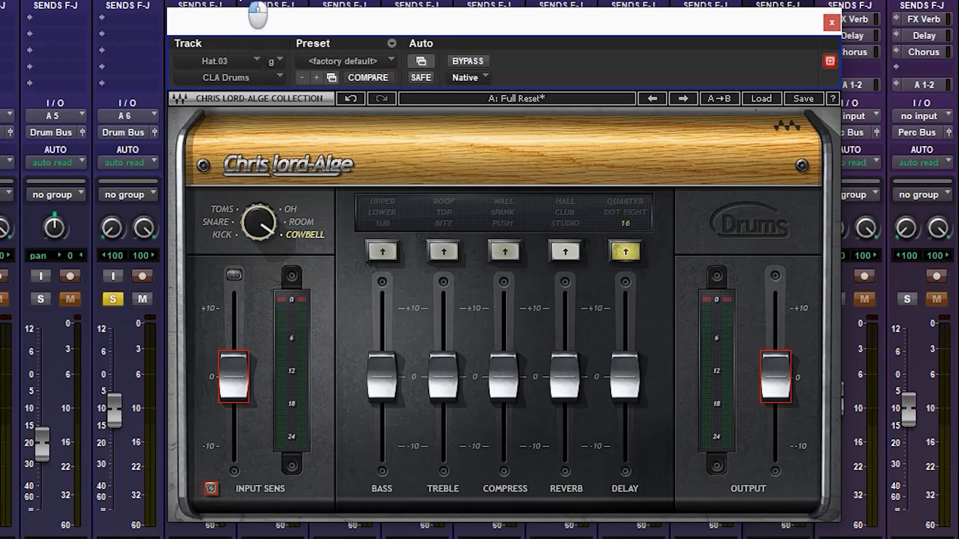
{"action": "left_click", "coordinate": [627, 253]}
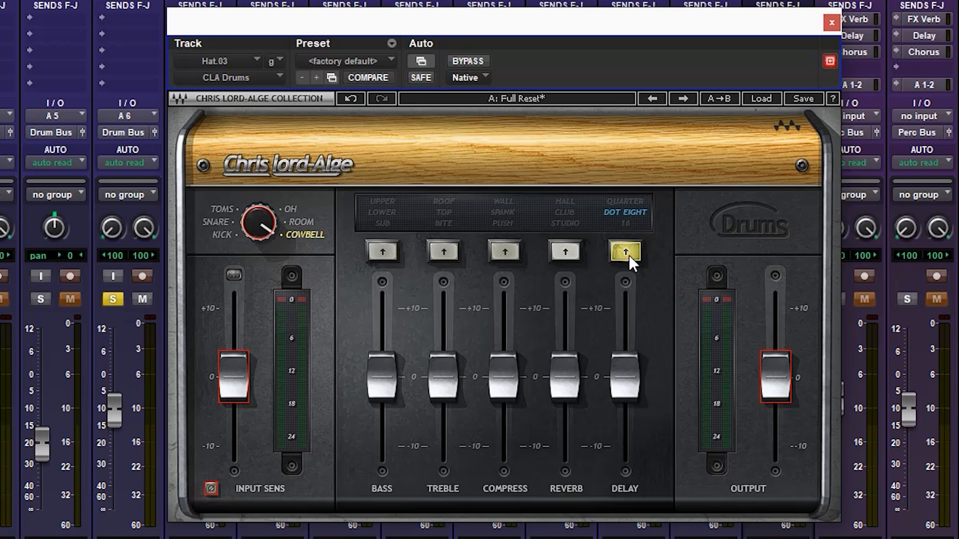
{"action": "left_click", "coordinate": [627, 254]}
{"action": "left_click", "coordinate": [627, 253]}
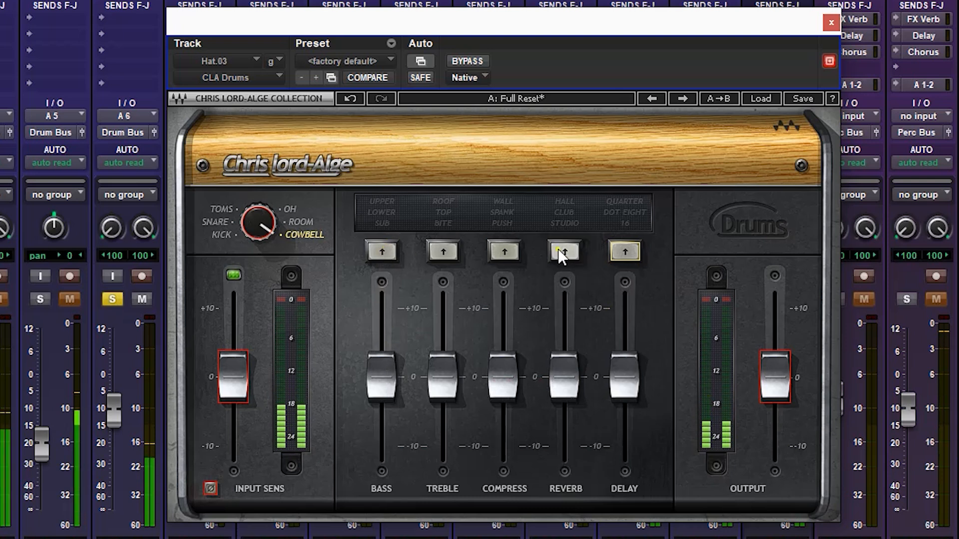
Step: Enable the hi-hat's Treble and step through its modes to Roof, with the fader at 8.3
{"action": "left_click", "coordinate": [443, 251]}
{"action": "left_click", "coordinate": [440, 373]}
{"action": "left_click_drag", "start_coordinate": [441, 373], "coordinate": [440, 319]}
{"action": "left_click", "coordinate": [442, 251]}
{"action": "left_click", "coordinate": [443, 252]}
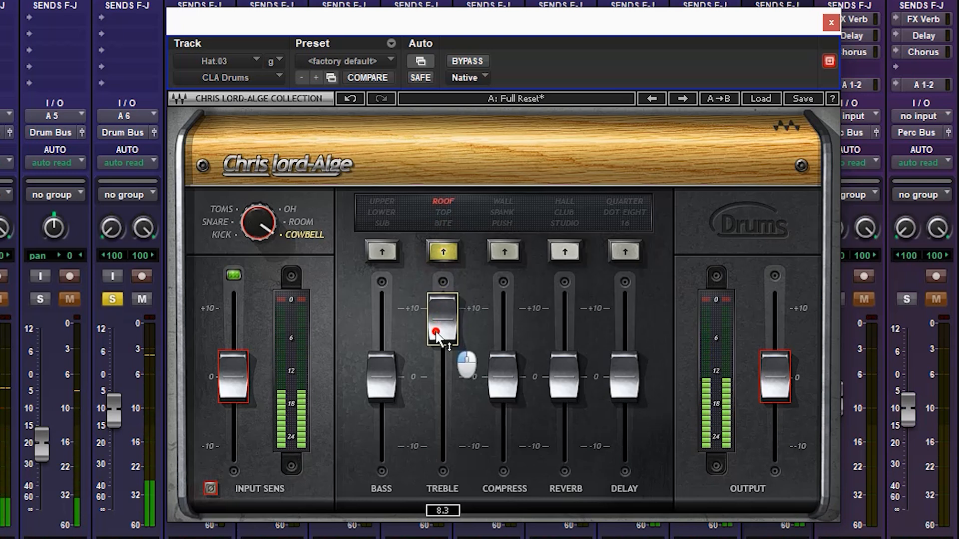
Step: Audition the hi-hat's Bass in Sub mode at 10.0, and settle on Upper mode with the fader at -1.0
{"action": "left_click", "coordinate": [382, 252]}
{"action": "left_click_drag", "start_coordinate": [379, 378], "coordinate": [368, 264]}
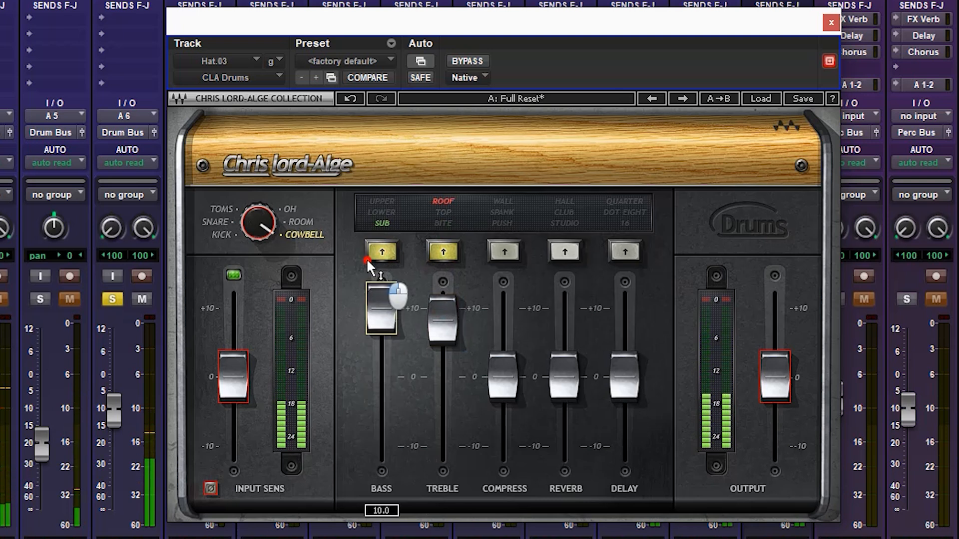
{"action": "left_click", "coordinate": [381, 252]}
{"action": "left_click", "coordinate": [381, 252]}
{"action": "left_click_drag", "start_coordinate": [379, 305], "coordinate": [362, 450]}
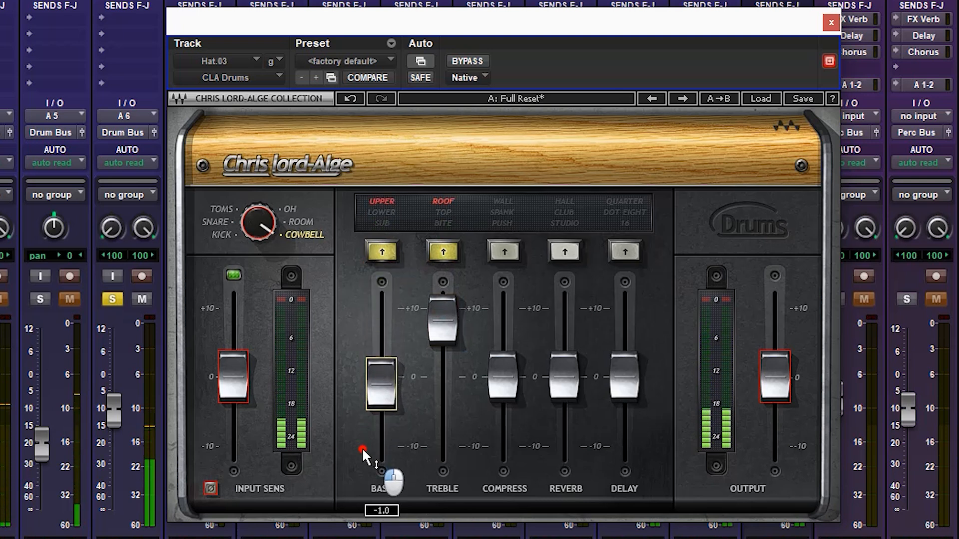
Step: Audition the hi-hat's Compress modes and switch Compress off, and enable the Reverb in Studio mode at 3.3
{"action": "left_click", "coordinate": [503, 253]}
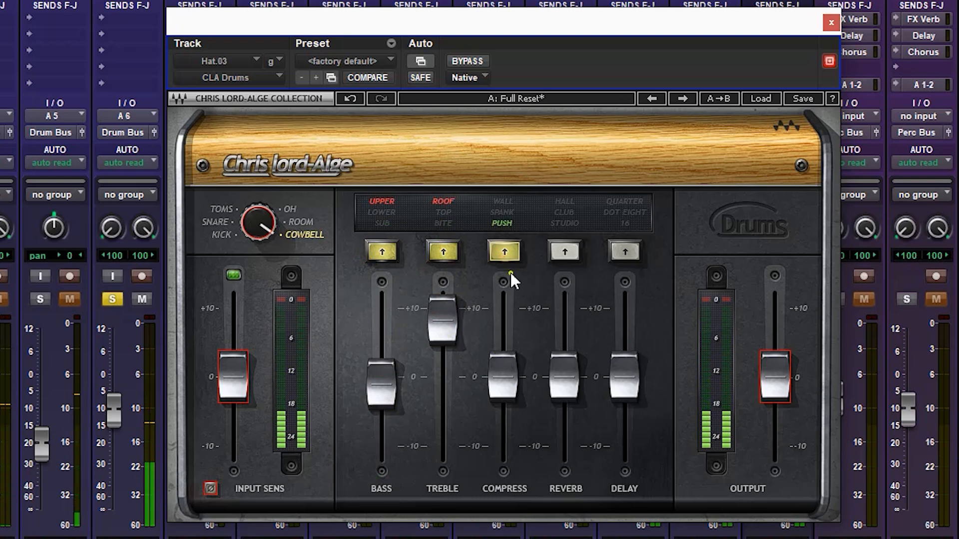
{"action": "left_click", "coordinate": [503, 253]}
{"action": "left_click", "coordinate": [502, 250]}
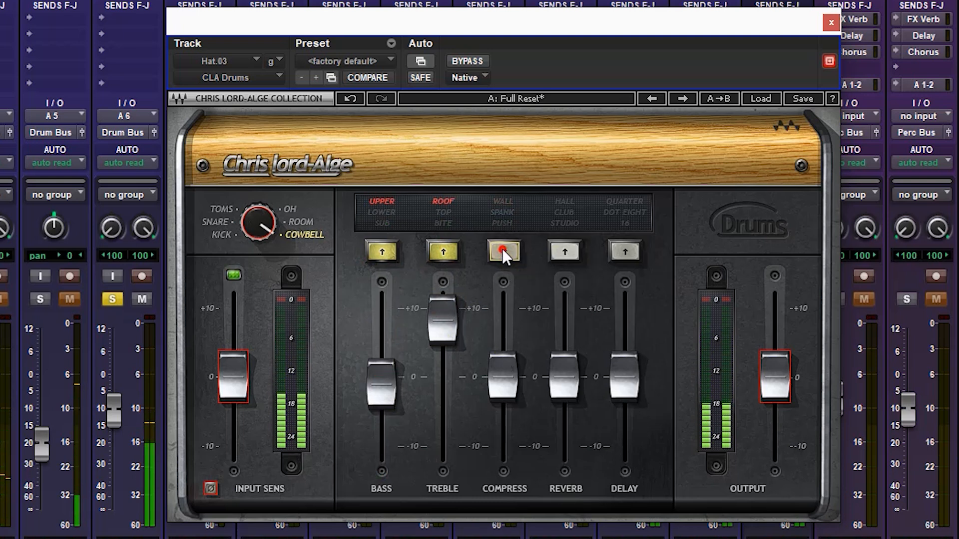
{"action": "left_click", "coordinate": [502, 250]}
{"action": "left_click", "coordinate": [566, 250]}
{"action": "left_click_drag", "start_coordinate": [562, 377], "coordinate": [552, 410]}
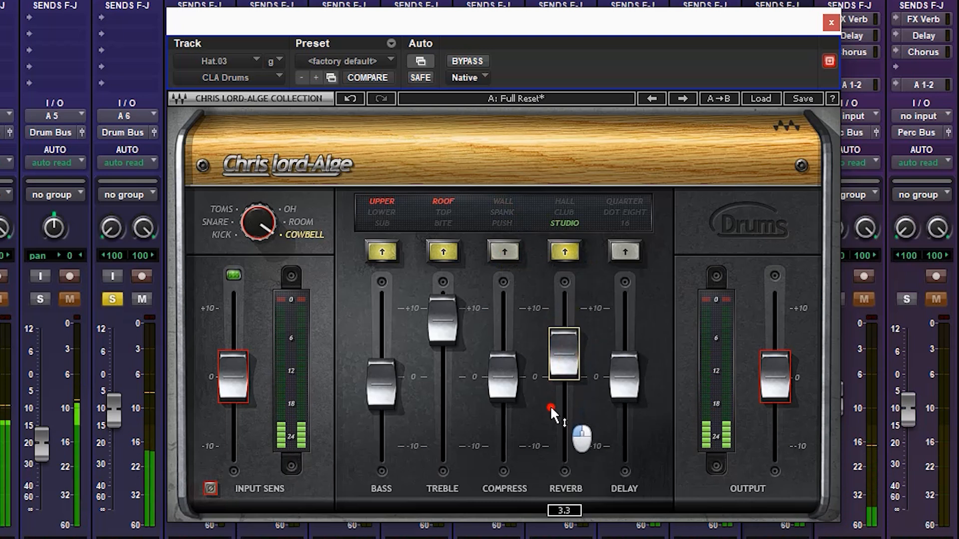
Step: Set the hi-hat's Delay to Dot Eight at -2.6, and bypass the effect to compare with the unprocessed sound
{"action": "left_click", "coordinate": [628, 250]}
{"action": "left_click", "coordinate": [629, 250]}
{"action": "left_click_drag", "start_coordinate": [622, 369], "coordinate": [618, 448]}
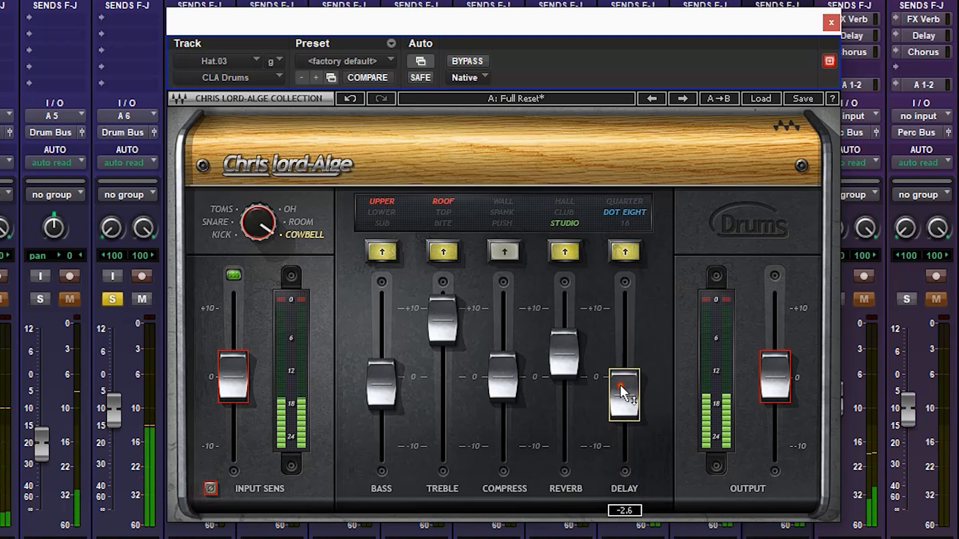
{"action": "left_click", "coordinate": [622, 253]}
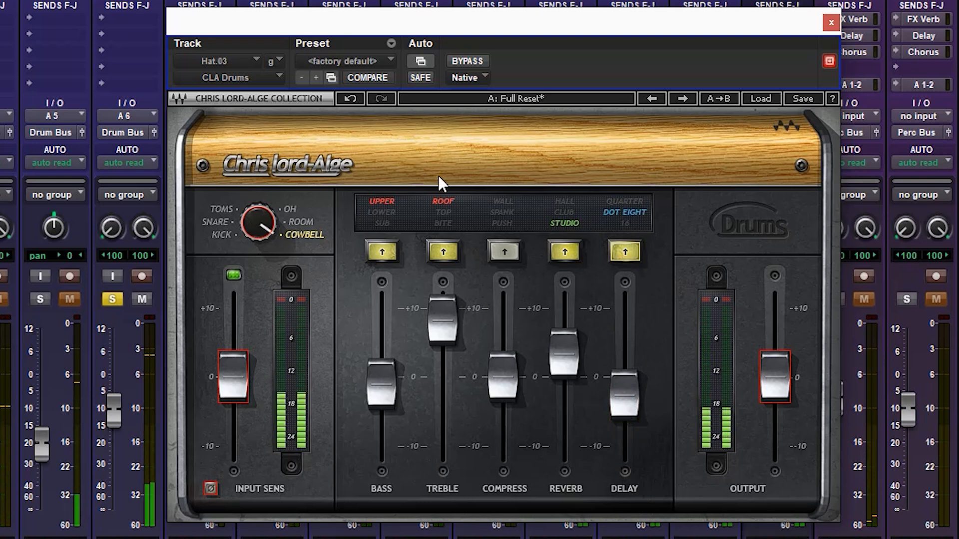
{"action": "left_click", "coordinate": [460, 60]}
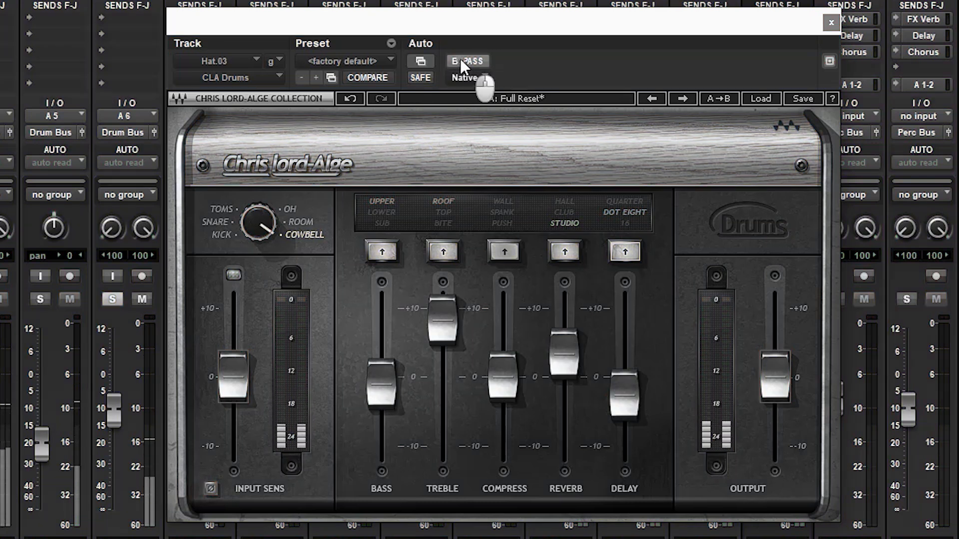
Step: Take the hi-hat's effect out of bypass, and set the drum type on the OH Hat track's plug-in to OH
{"action": "left_click", "coordinate": [459, 61]}
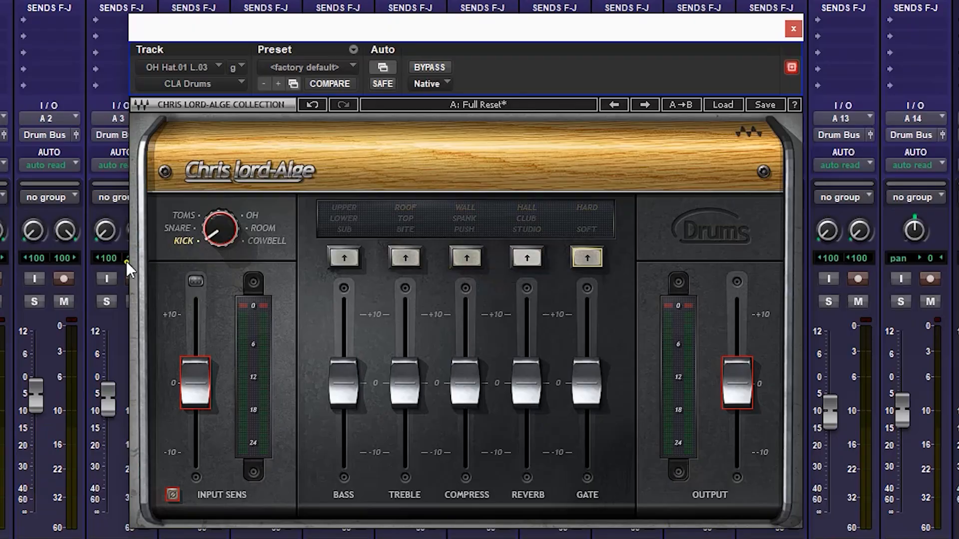
{"action": "left_click_drag", "start_coordinate": [222, 232], "coordinate": [203, 109]}
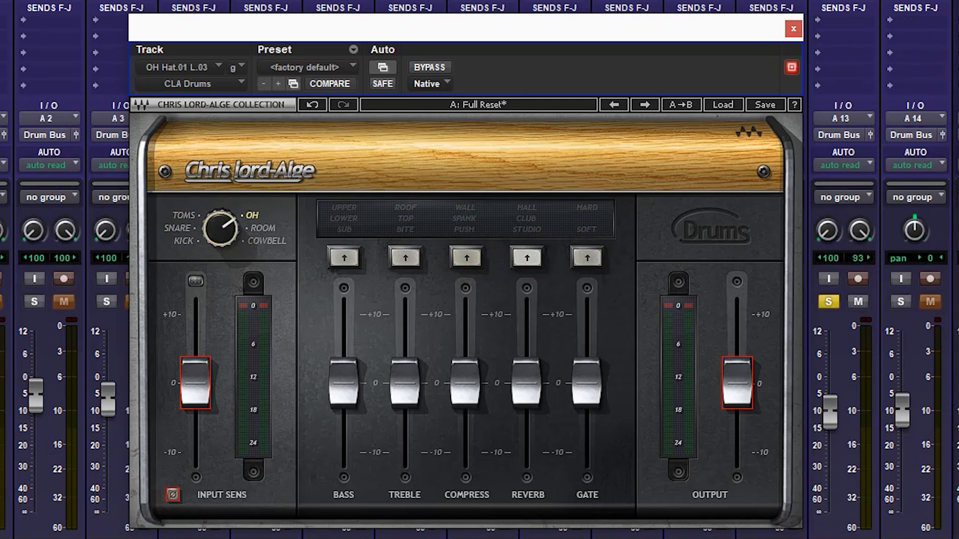
Step: Play the soloed OH Hat track and briefly bypass its plug-in to compare the unprocessed and default processed sound
{"action": "key", "text": "space"}
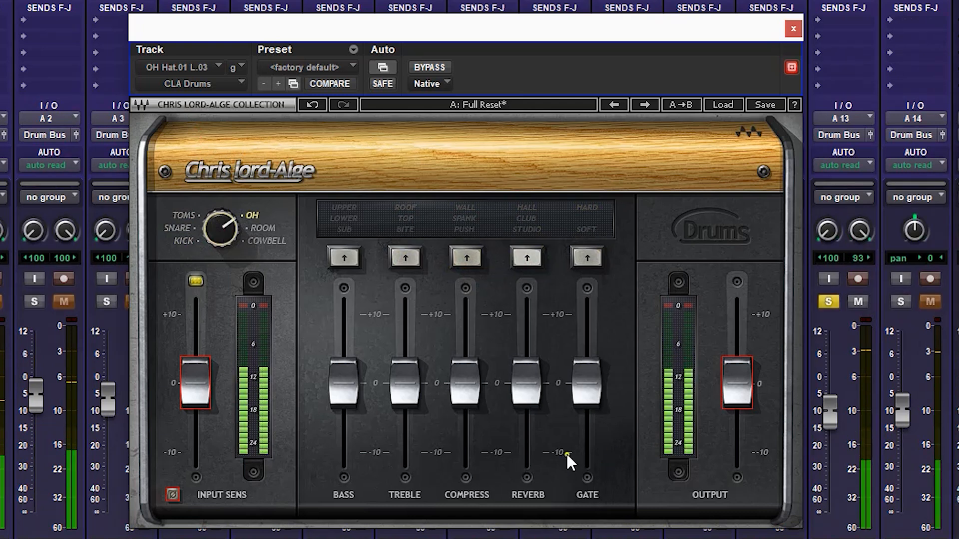
{"action": "left_click", "coordinate": [428, 65]}
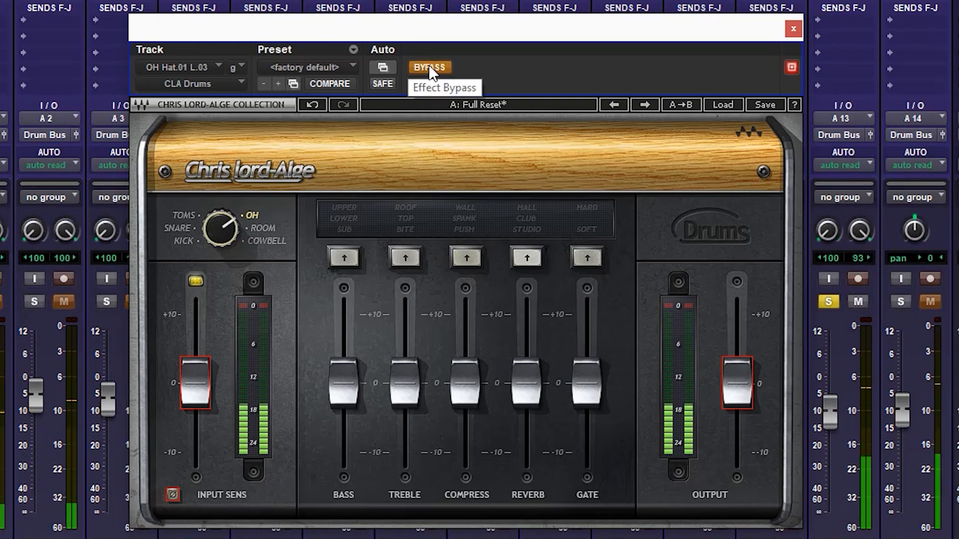
{"action": "left_click", "coordinate": [428, 65]}
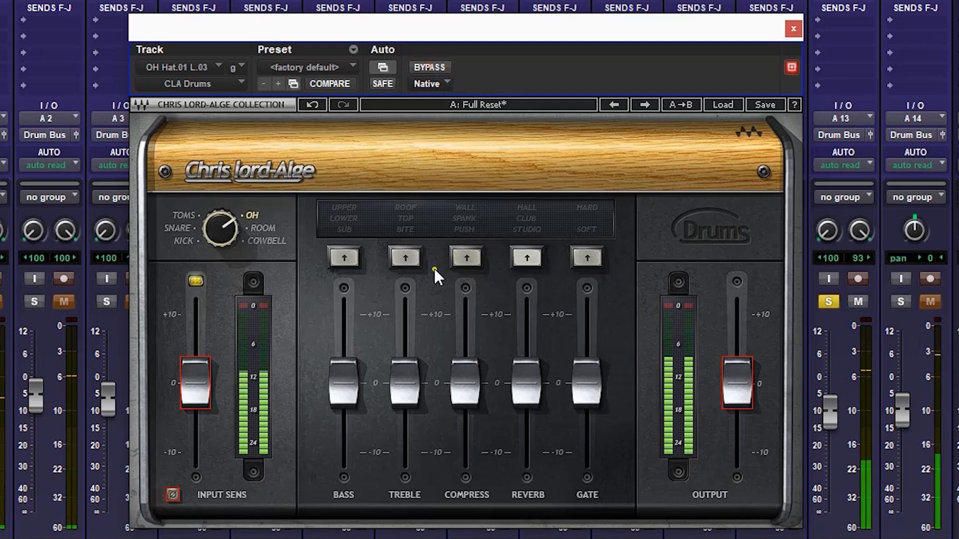
Step: Enable the overhead's Bass in Upper mode and Treble in Top mode, with both faders raised moderately above 0
{"action": "left_click", "coordinate": [344, 258]}
{"action": "left_click", "coordinate": [404, 257]}
{"action": "mouse_move", "coordinate": [405, 360]}
{"action": "left_mouse_down"}
{"action": "mouse_move", "coordinate": [394, 279]}
{"action": "mouse_move", "coordinate": [385, 333]}
{"action": "mouse_move", "coordinate": [402, 344]}
{"action": "left_mouse_up"}
{"action": "left_click", "coordinate": [401, 258]}
{"action": "left_click", "coordinate": [343, 257]}
{"action": "left_click_drag", "start_coordinate": [336, 370], "coordinate": [317, 452]}
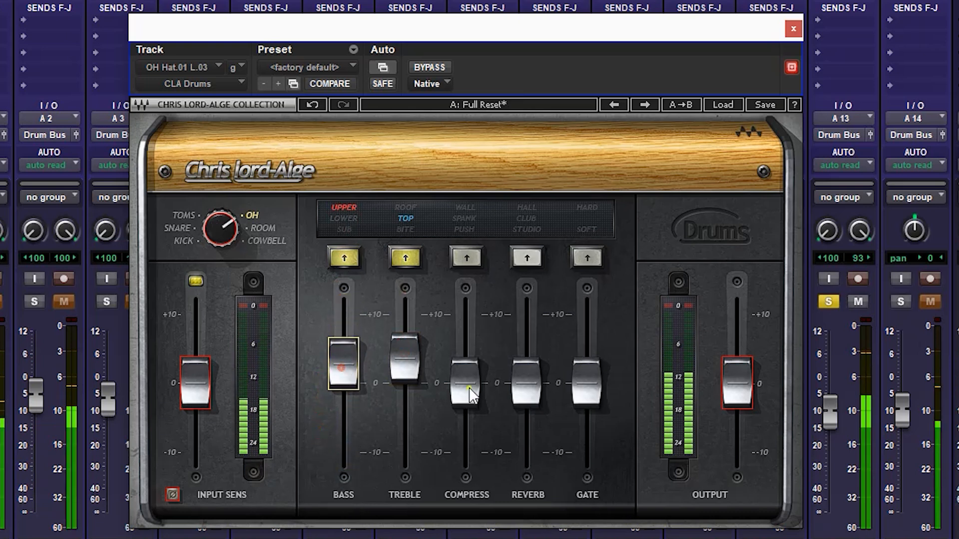
Step: Enable the overhead's Reverb in Studio mode with its fader raised above 0, and Compress in Push mode at 3.0
{"action": "left_click", "coordinate": [531, 258]}
{"action": "left_click_drag", "start_coordinate": [524, 392], "coordinate": [527, 349]}
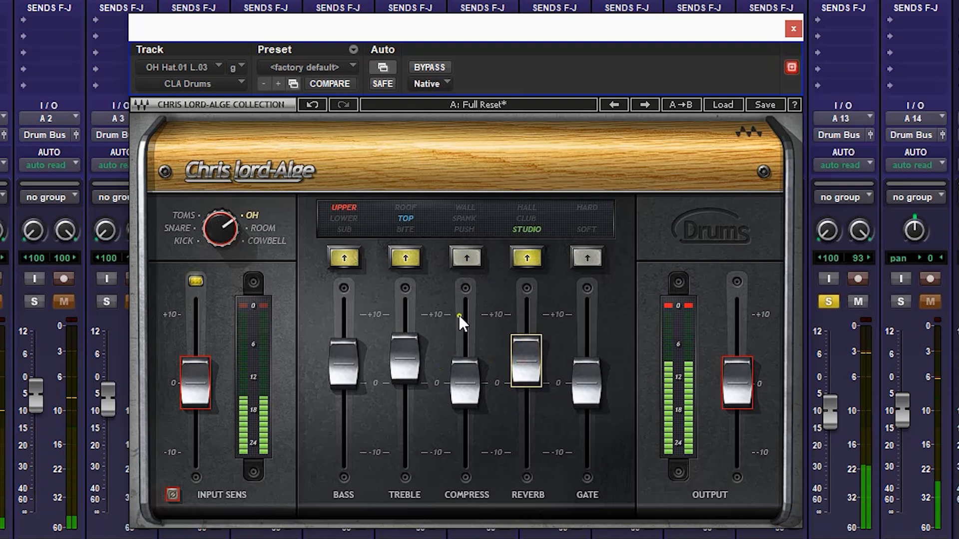
{"action": "left_click", "coordinate": [467, 257]}
{"action": "mouse_move", "coordinate": [459, 380]}
{"action": "left_mouse_down"}
{"action": "mouse_move", "coordinate": [460, 258]}
{"action": "mouse_move", "coordinate": [460, 362]}
{"action": "left_mouse_up"}
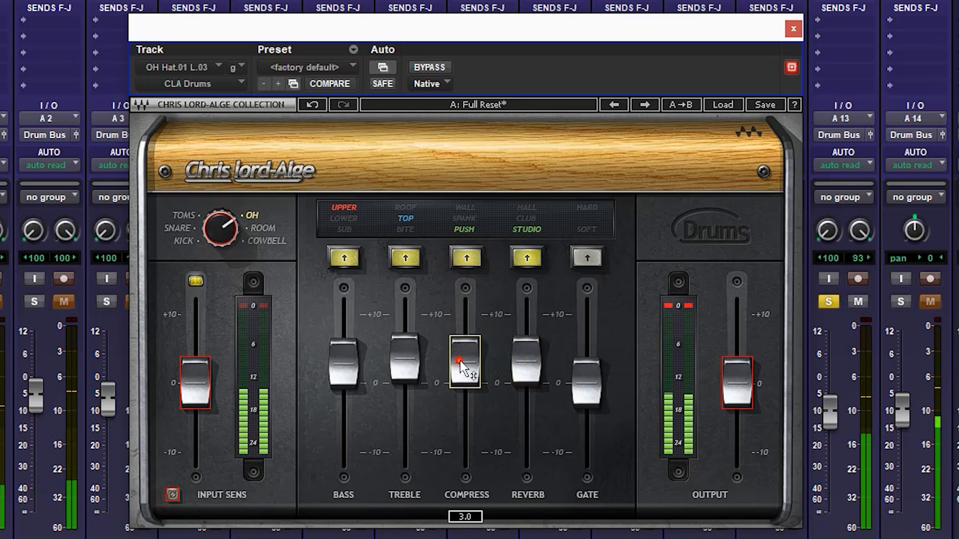
Step: Audition the overhead's Gate, leave it switched off, and lower its fader below 0
{"action": "left_click", "coordinate": [582, 263]}
{"action": "left_click", "coordinate": [588, 259]}
{"action": "left_click_drag", "start_coordinate": [583, 382], "coordinate": [582, 414]}
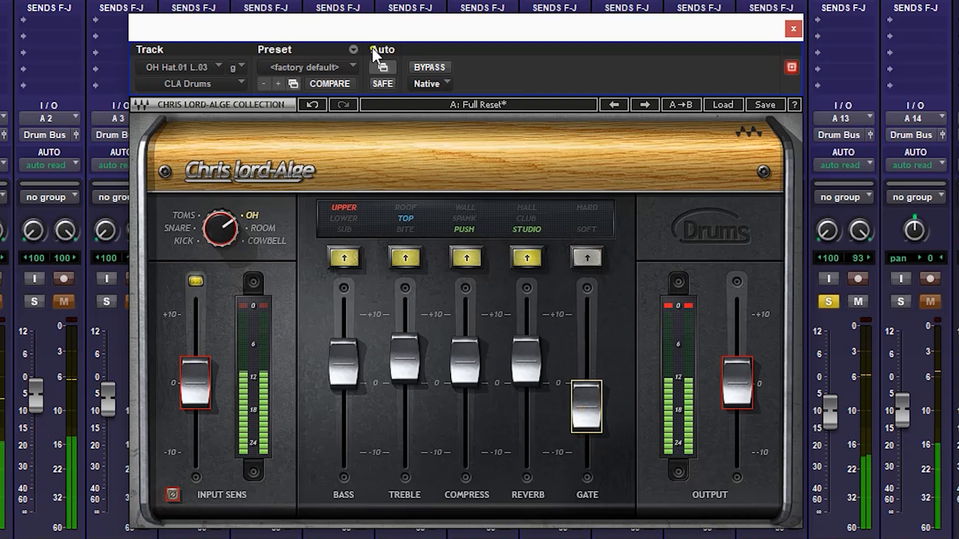
Step: Toggle the OH Hat plug-in's bypass during playback to compare the shaped overhead with the unprocessed sound
{"action": "left_click", "coordinate": [420, 66]}
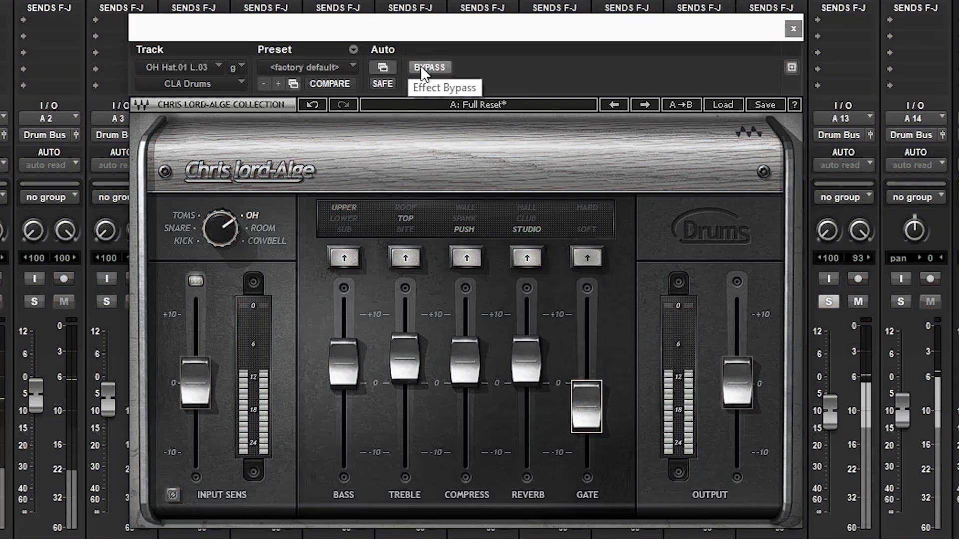
{"action": "left_click", "coordinate": [422, 70]}
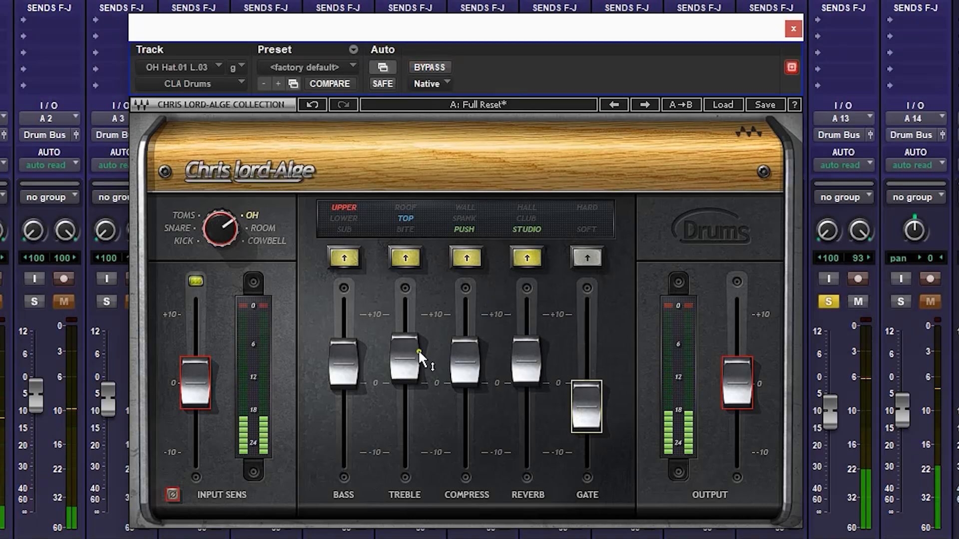
{"action": "left_click", "coordinate": [428, 67]}
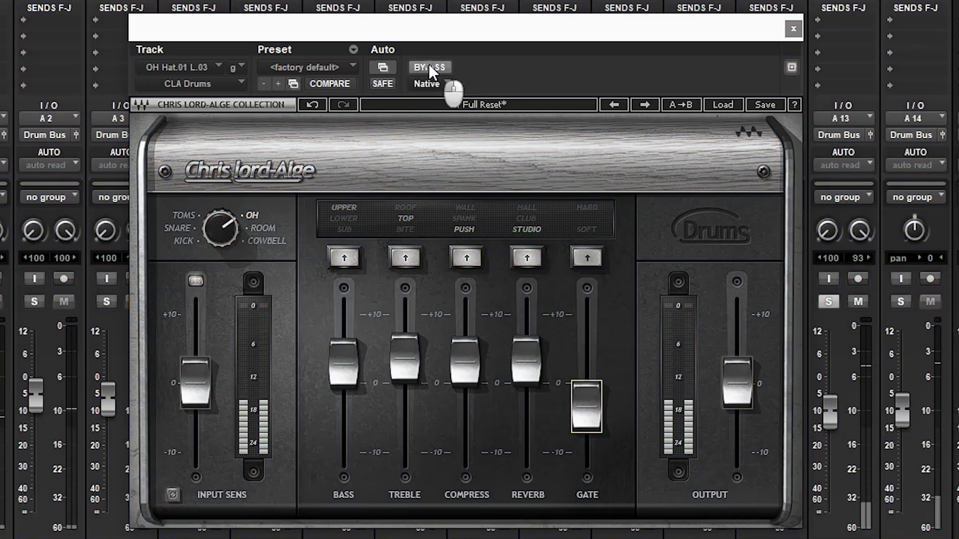
{"action": "left_click", "coordinate": [429, 67]}
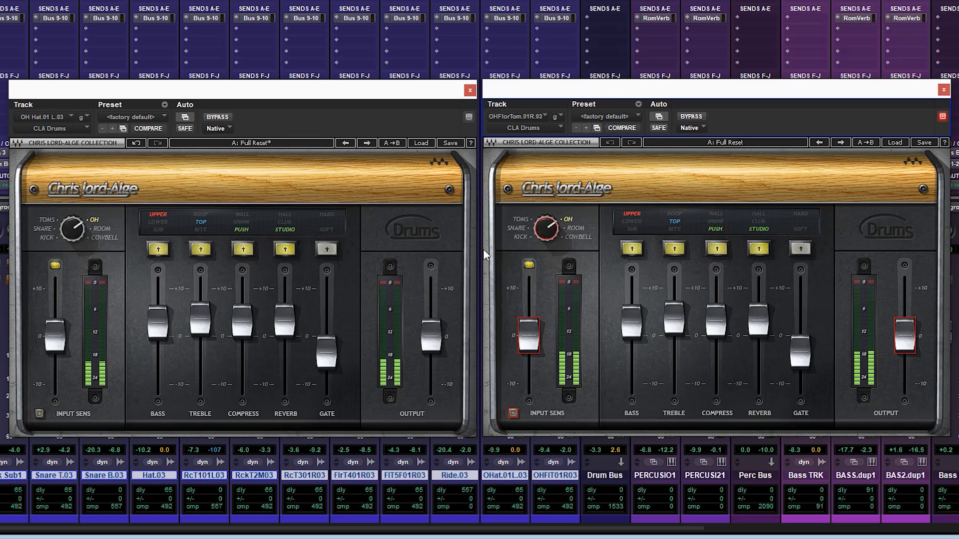
Step: Compare the bypassed and active sound of both overhead plug-ins together, and repeat the comparison from the Kick In plug-in with the drum kit playing
{"action": "key", "text": "shift+a"}
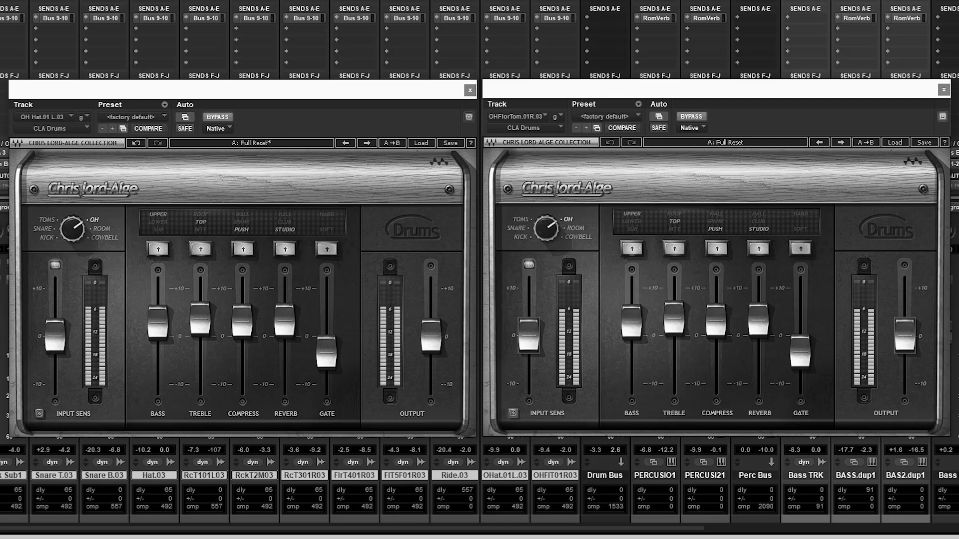
{"action": "key", "text": "shift+a"}
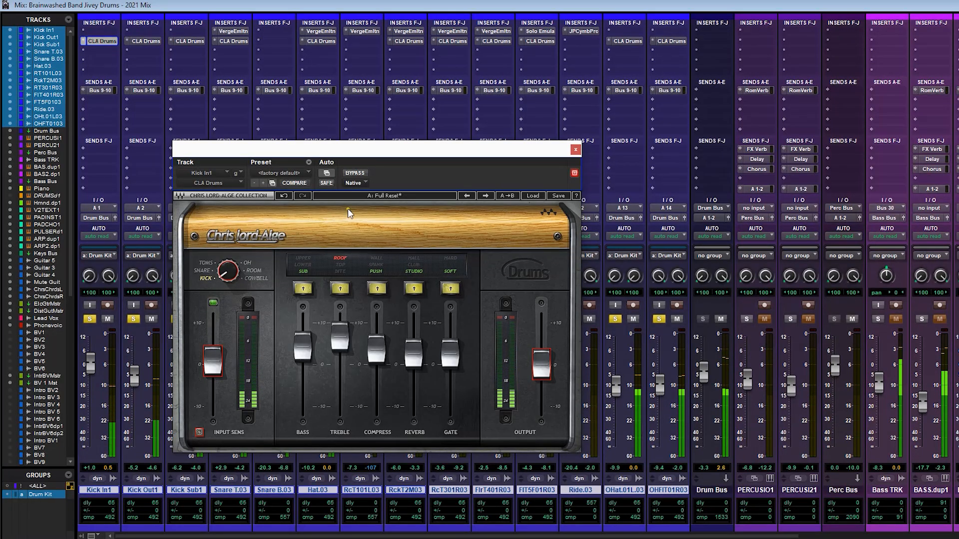
{"action": "left_click", "coordinate": [353, 174]}
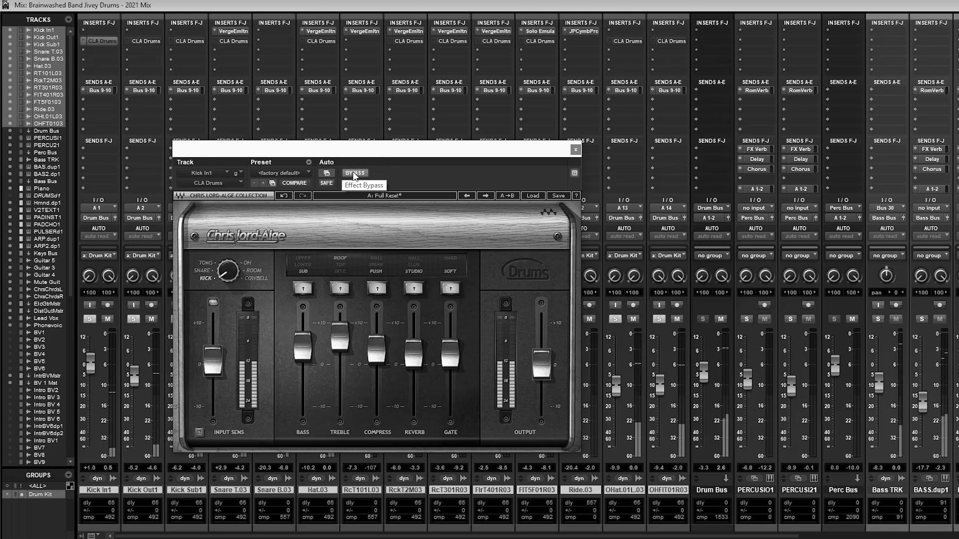
{"action": "left_click", "coordinate": [354, 174]}
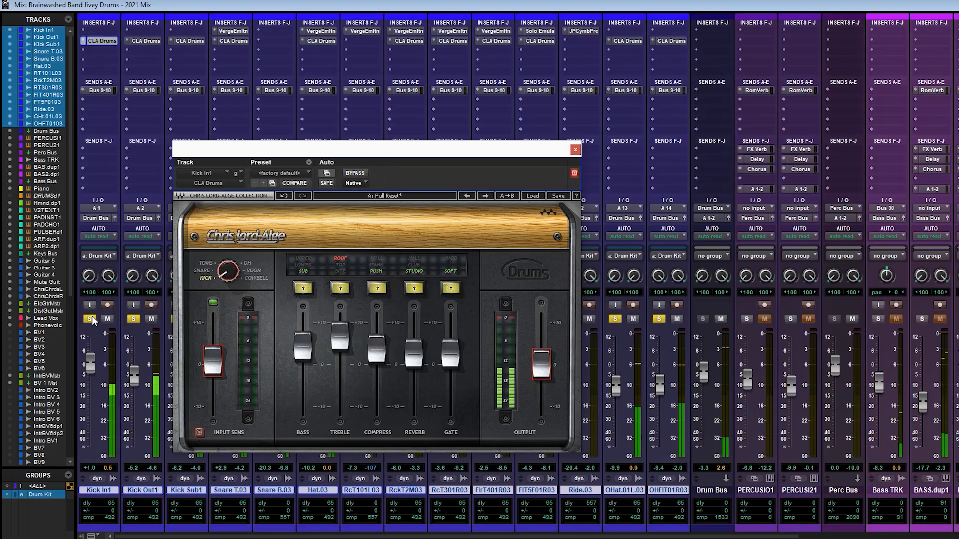